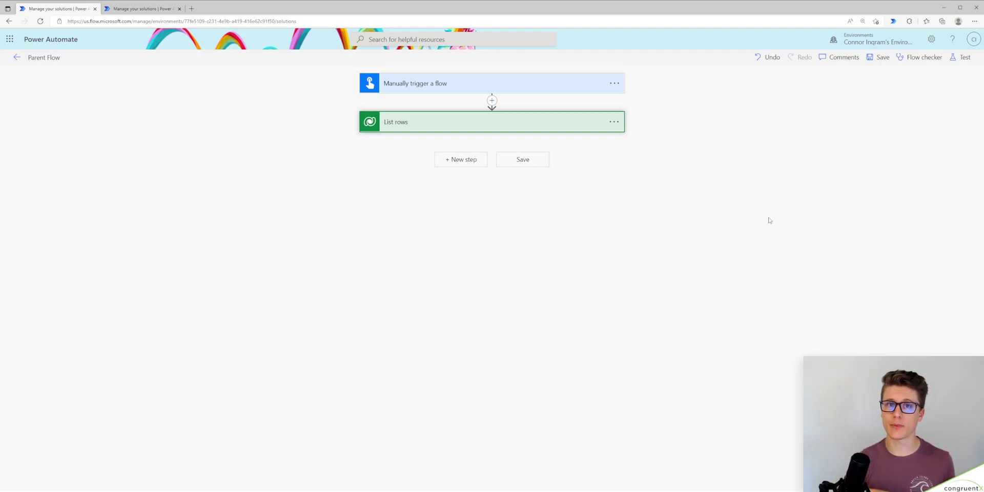
Step: Review the List rows settings in Parent Flow and the trigger's Array text input in Child Flow
click(312, 239)
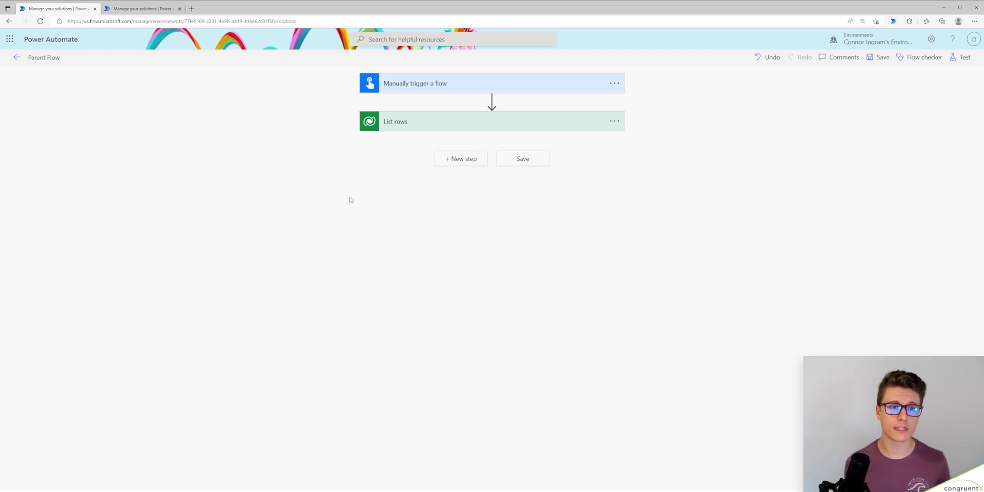
click(444, 123)
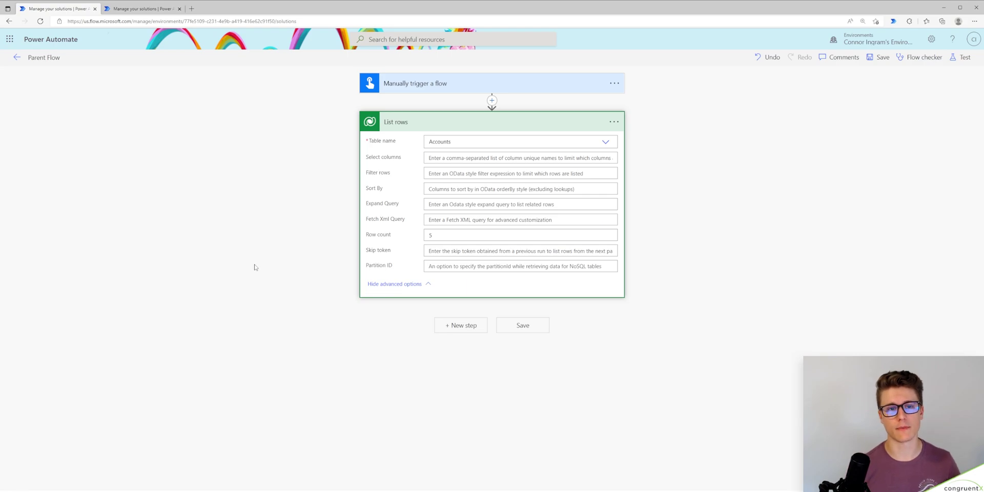
key(ctrl+Tab)
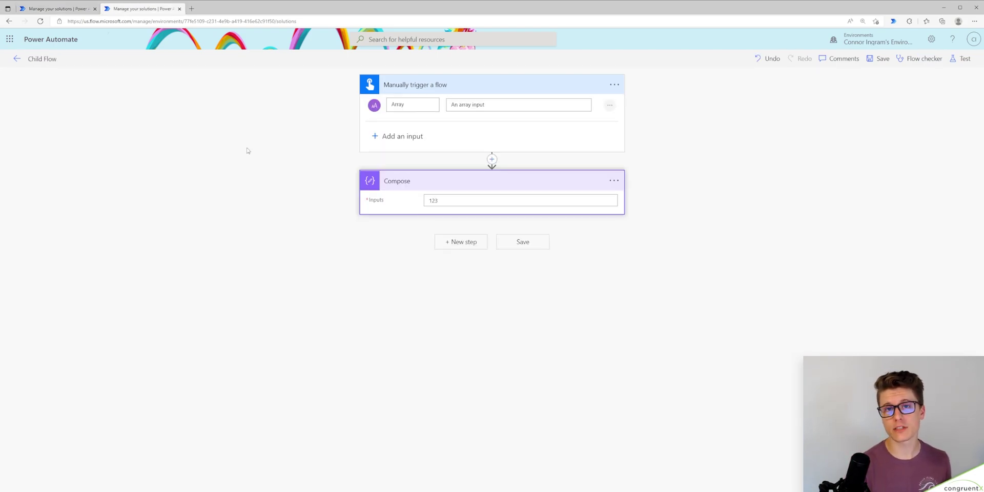
click(401, 105)
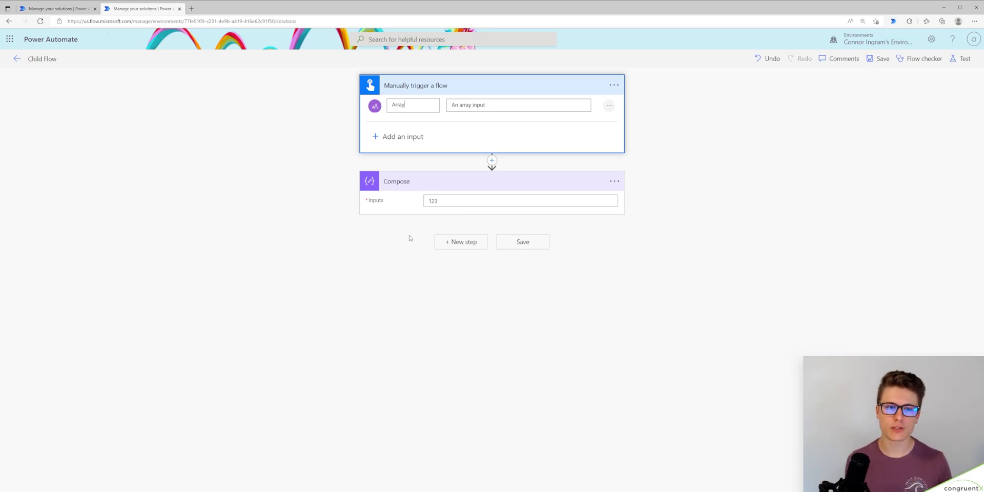
key(ctrl+shift+Tab)
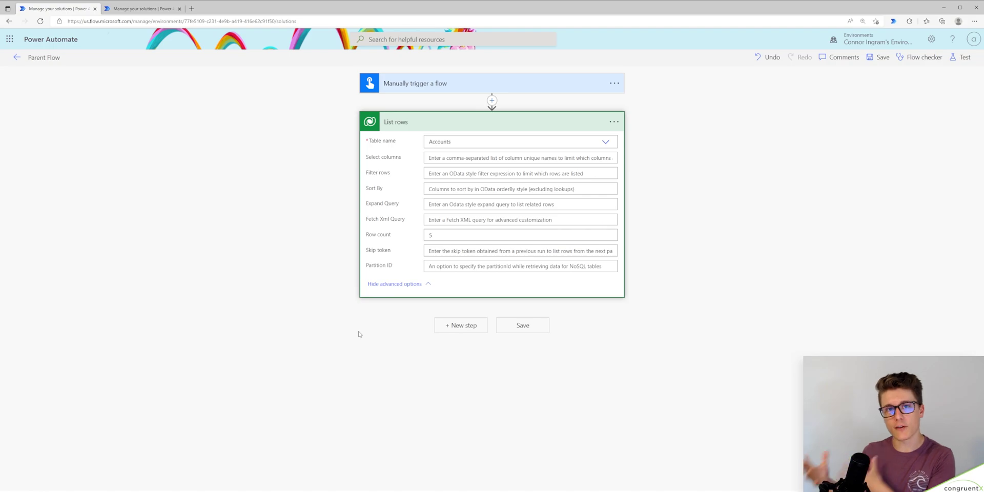
Step: Add a Run a Child Flow action after List rows, choose Child Flow, pass the List rows value as Array, and review the flow checker
click(461, 325)
text(run child flow)
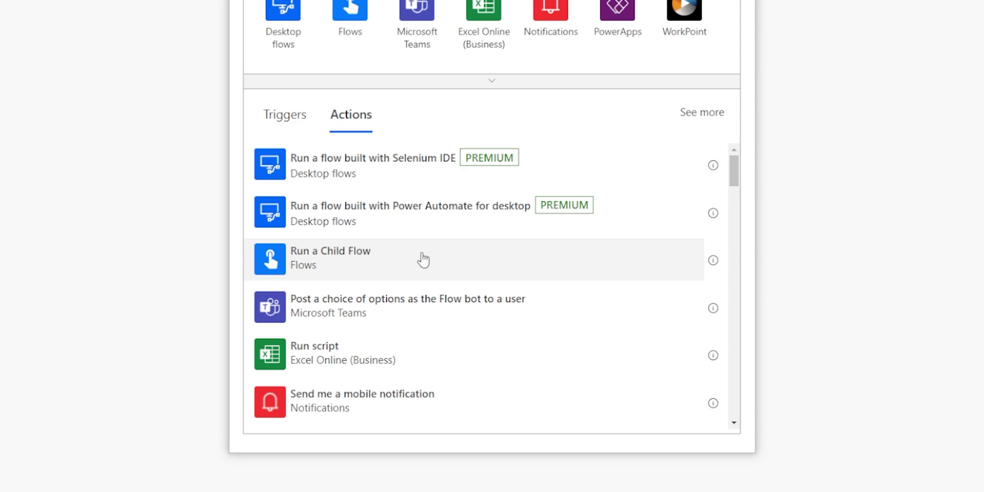
click(422, 260)
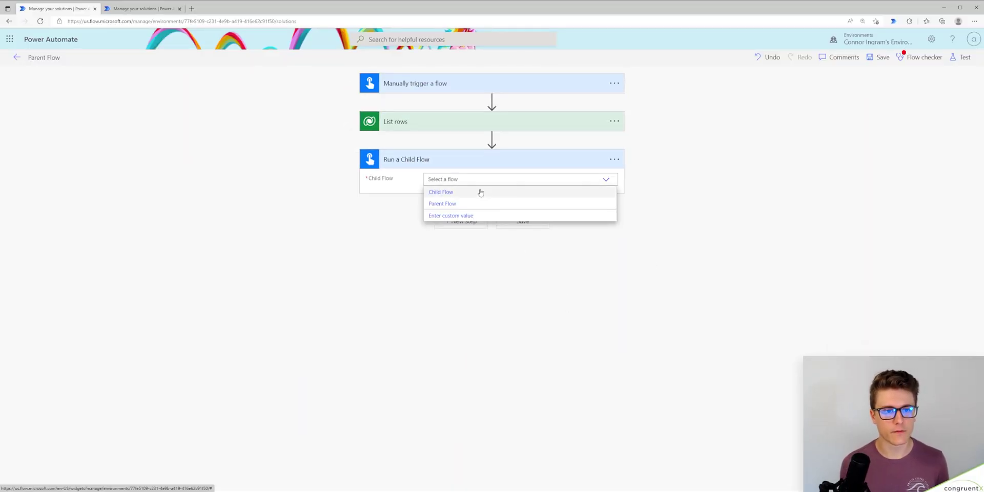
click(444, 192)
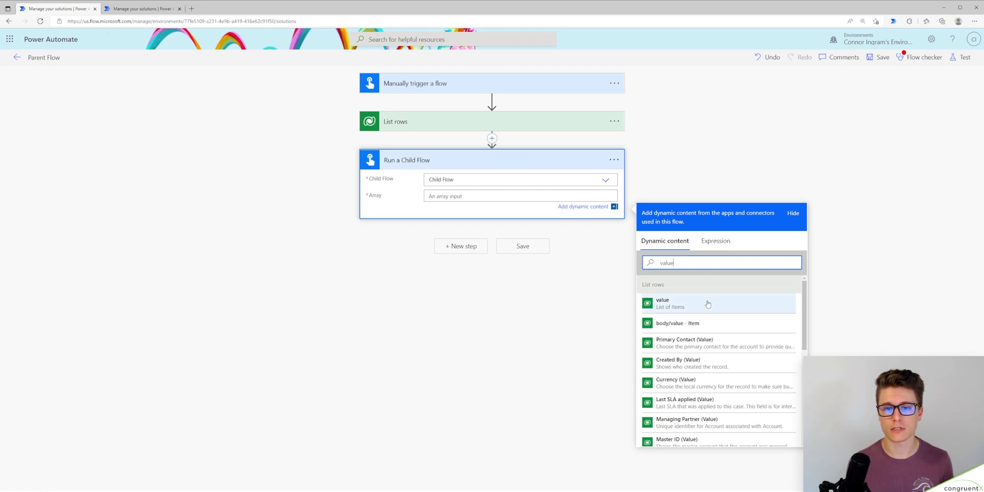
click(708, 303)
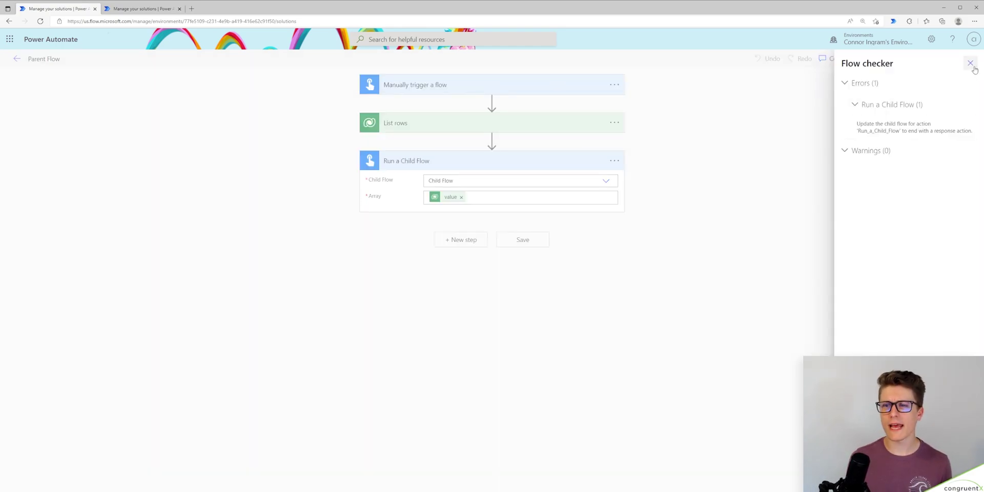
click(970, 63)
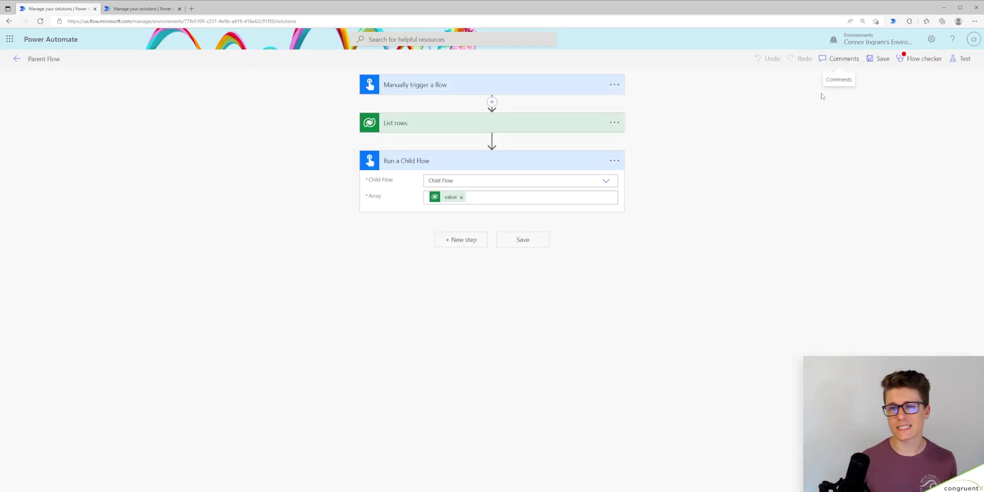
click(920, 58)
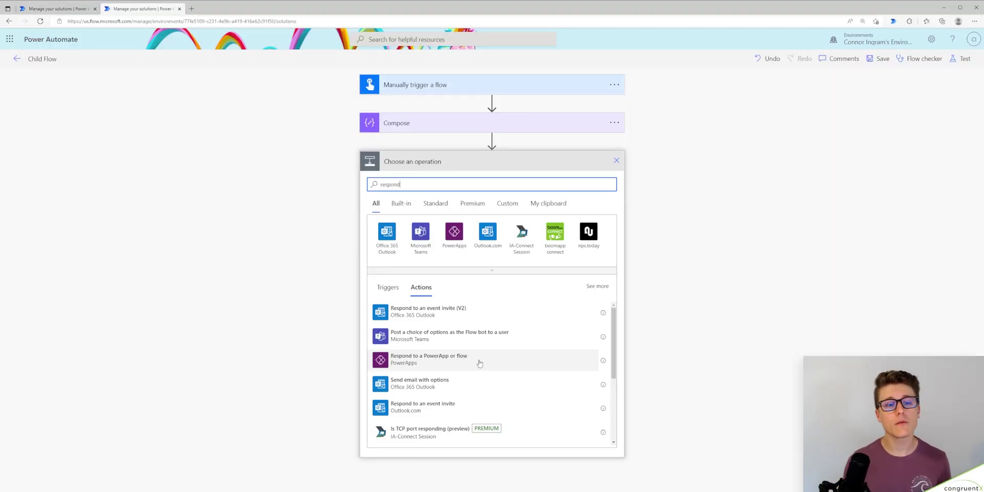
Step: End Child Flow with a Respond to a PowerApp or flow action that returns a text output named Status with the value Success
click(480, 361)
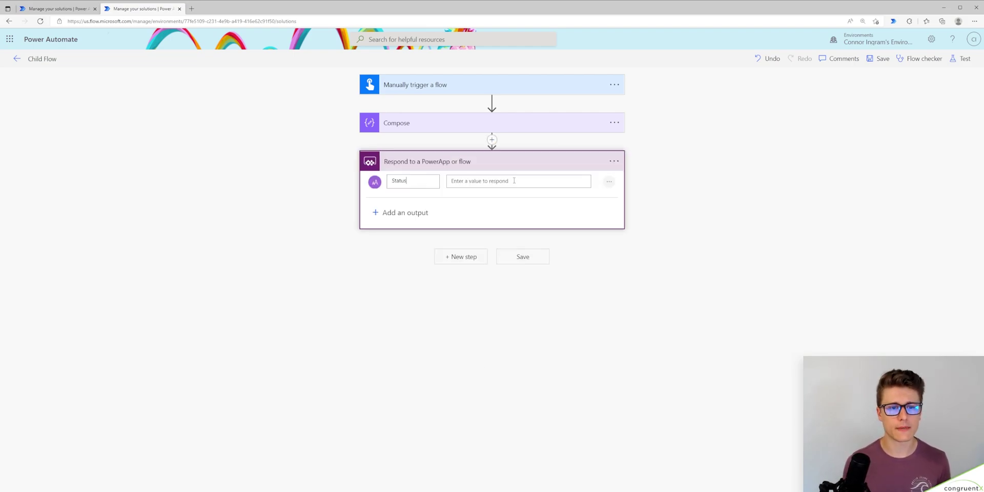
click(514, 180)
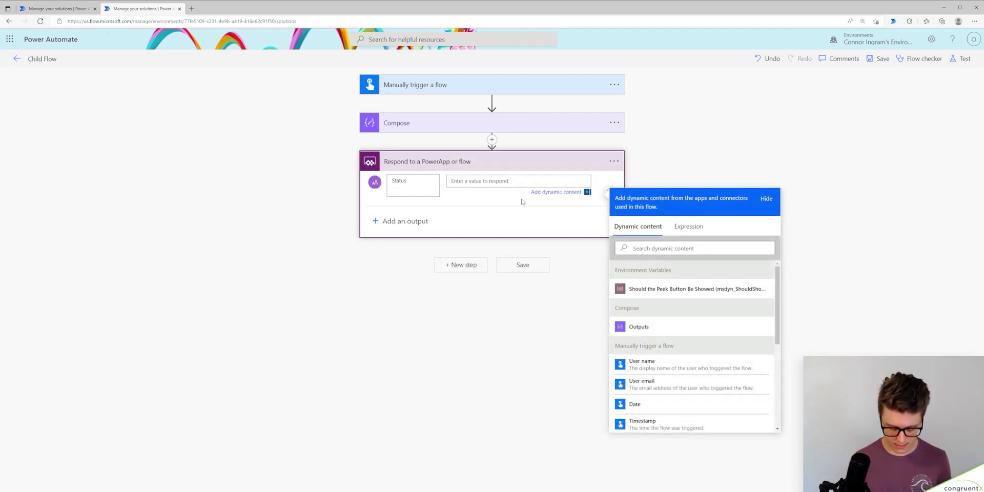
text(Succ)
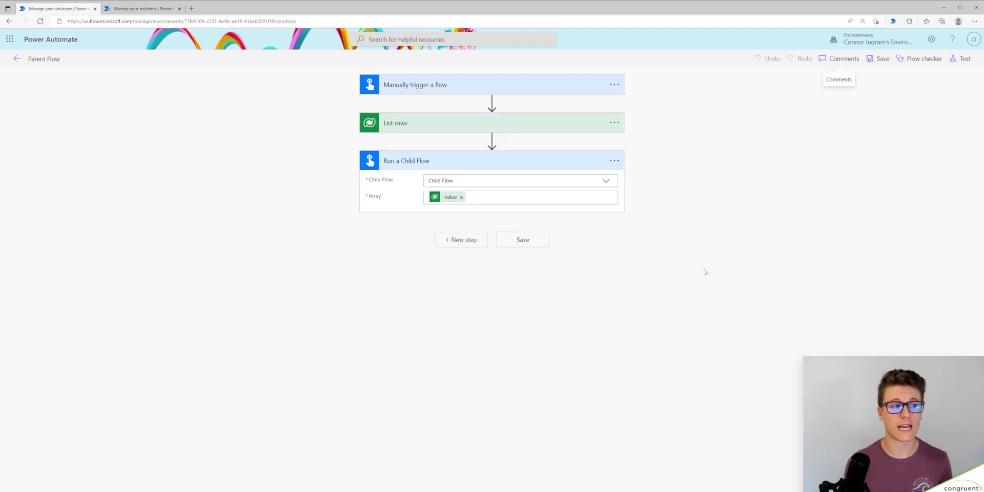
Step: Save and test Parent Flow, and examine the inputs and outputs of its Run a Child Flow action
click(879, 58)
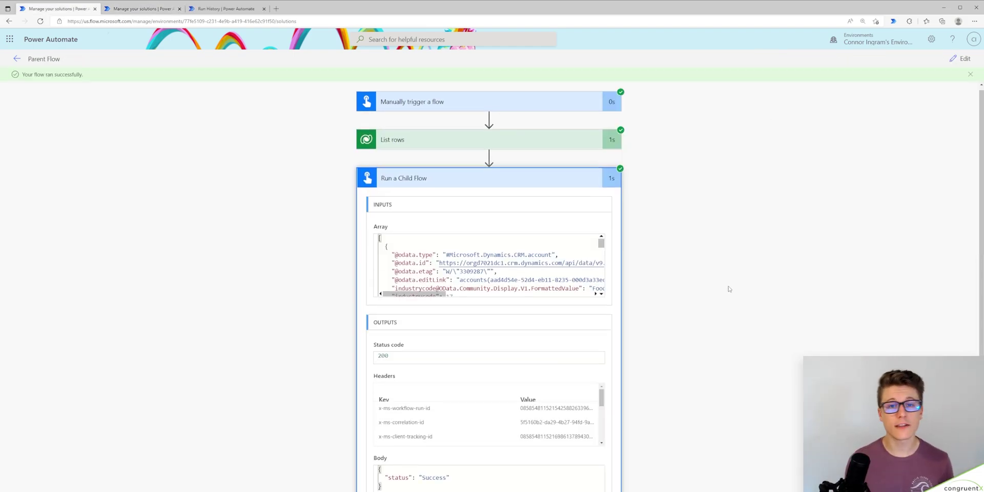
scroll(718, 266, down, 1)
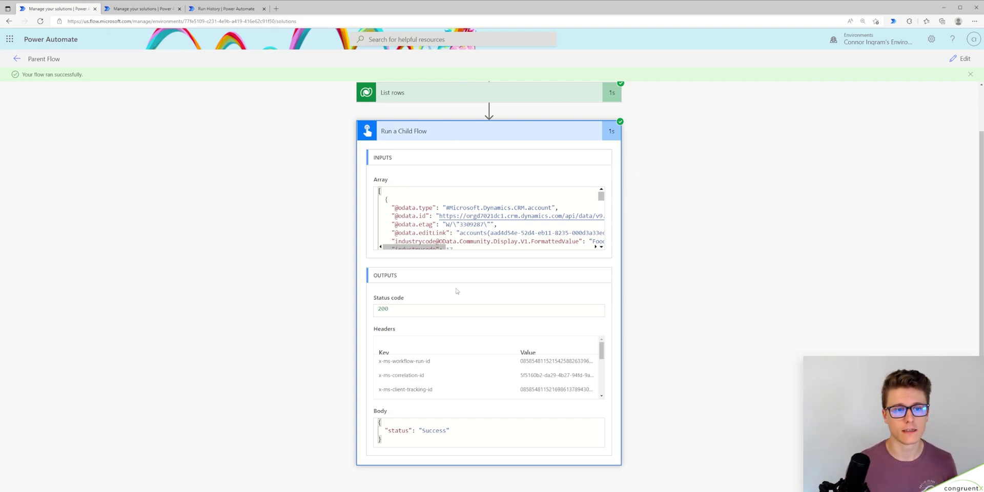
scroll(452, 283, up, 1)
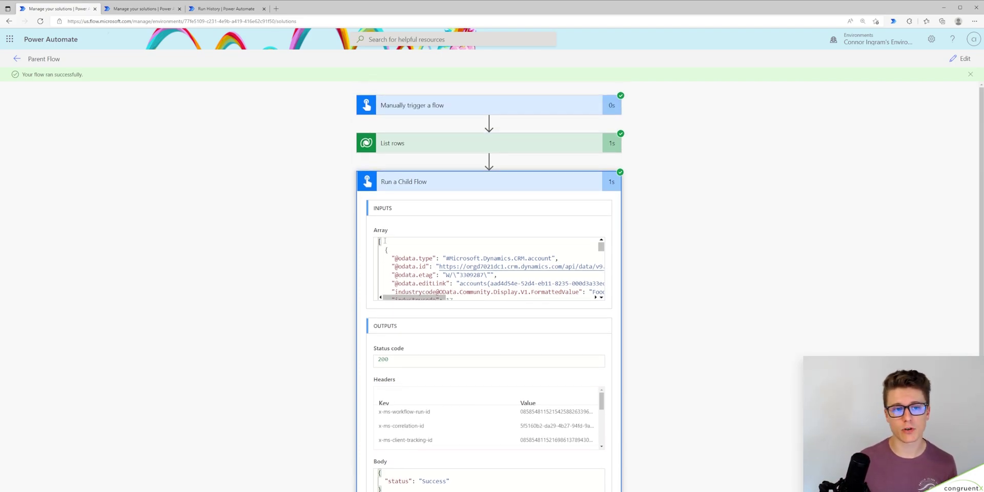
drag(601, 245, 600, 257)
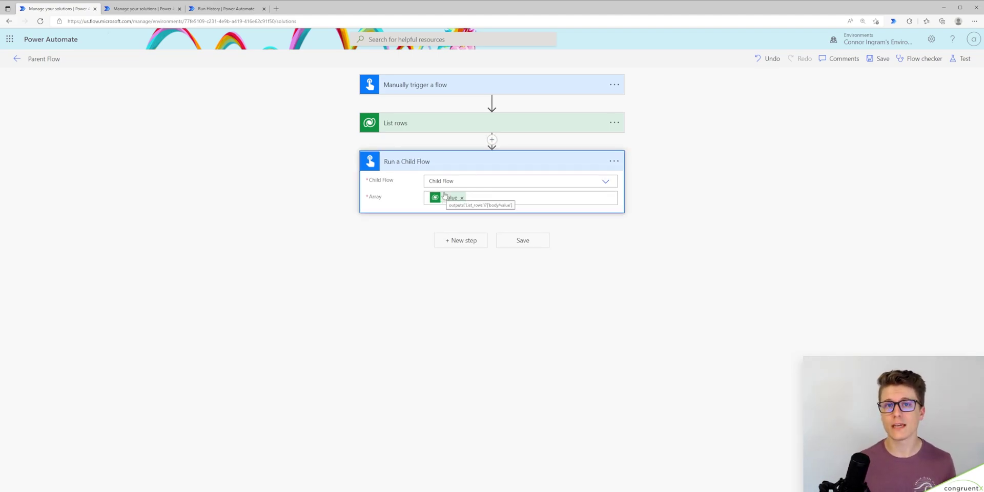
Step: Try passing the List rows value to the child flow's Array input wrapped in a string() expression
click(461, 305)
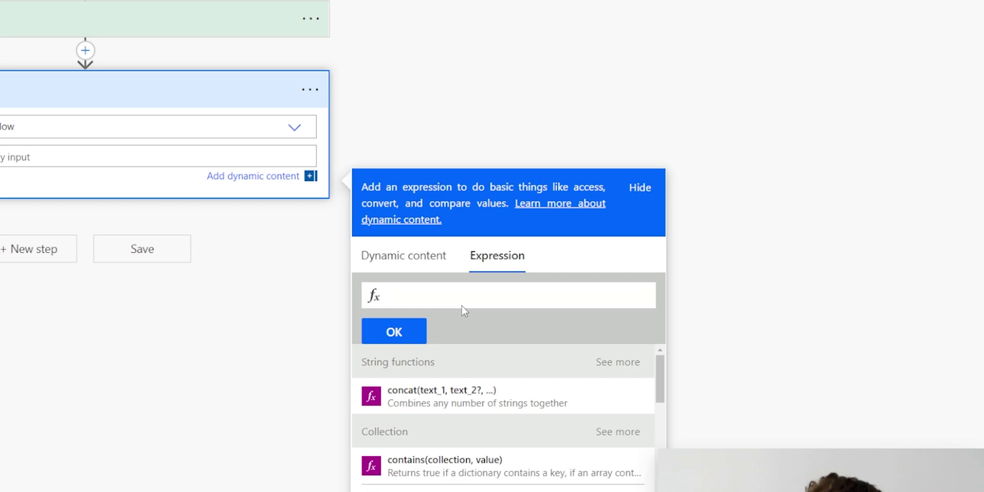
text(string)
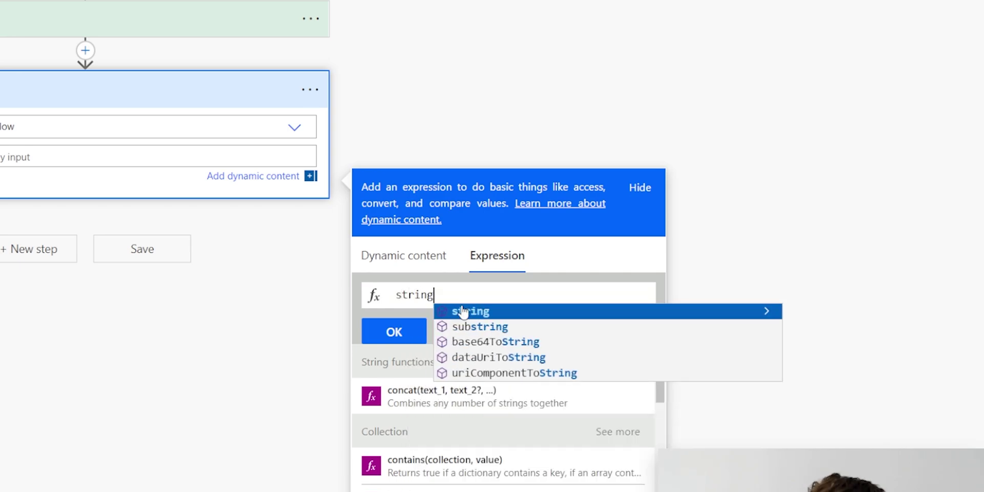
click(463, 312)
click(404, 254)
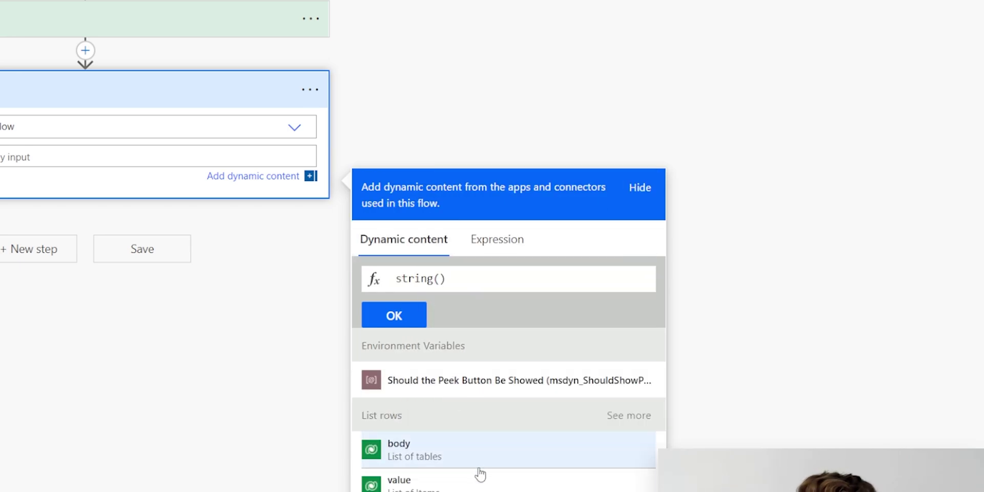
click(461, 489)
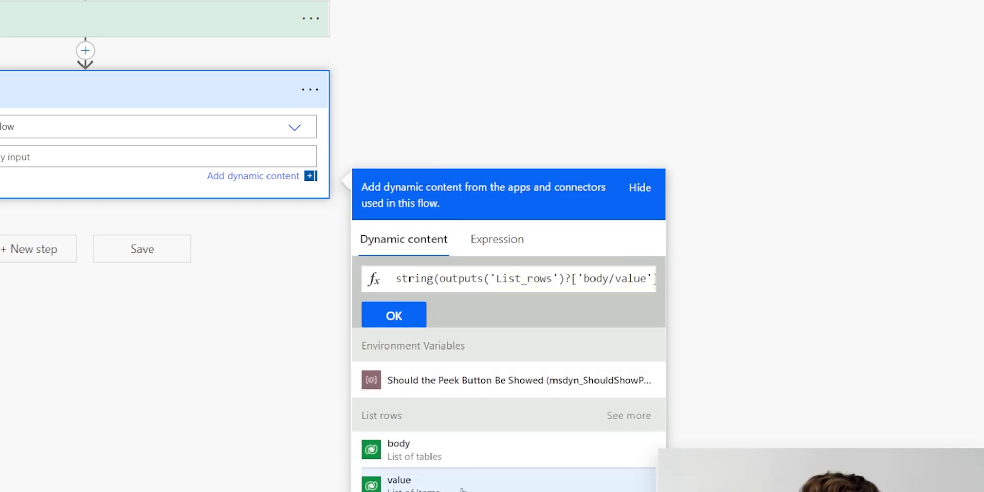
click(400, 316)
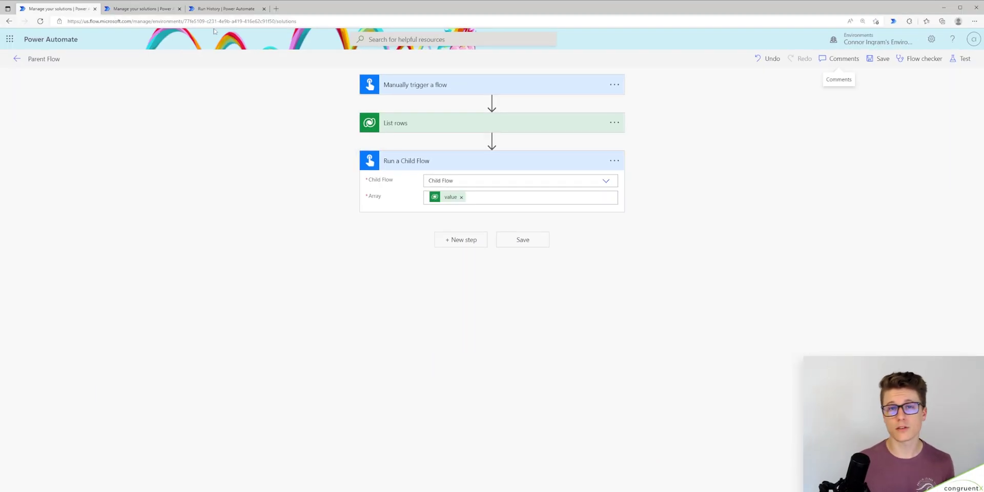
Step: Examine the Child Flow run details for the trigger's Array output, the Compose action and the response action
click(198, 10)
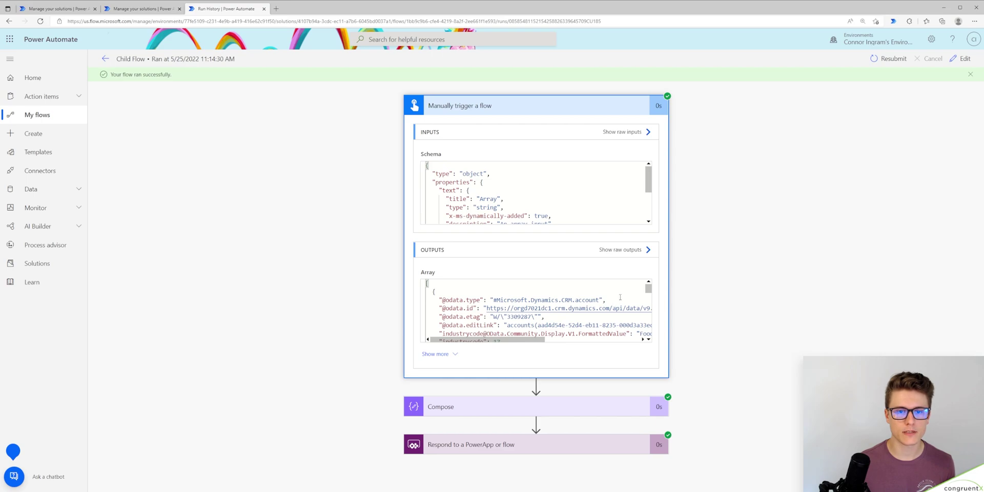
scroll(648, 292, down, 3)
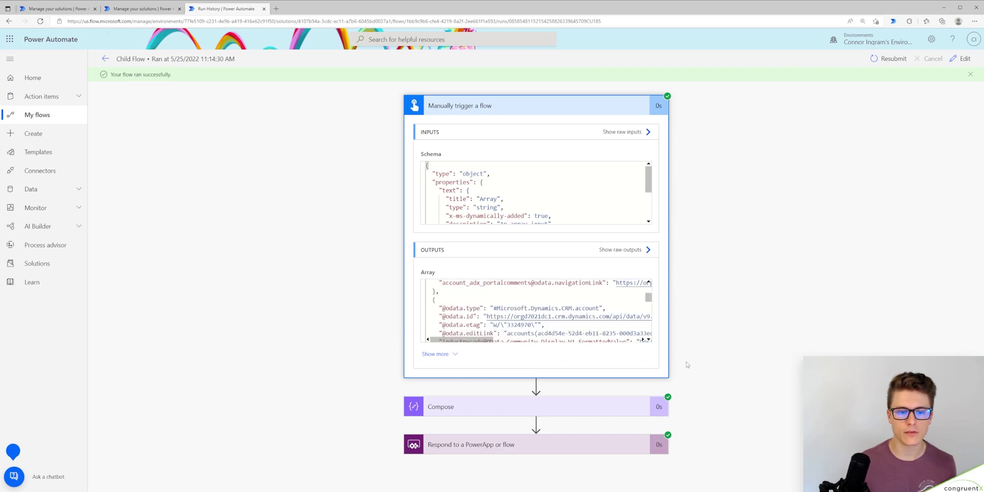
click(607, 407)
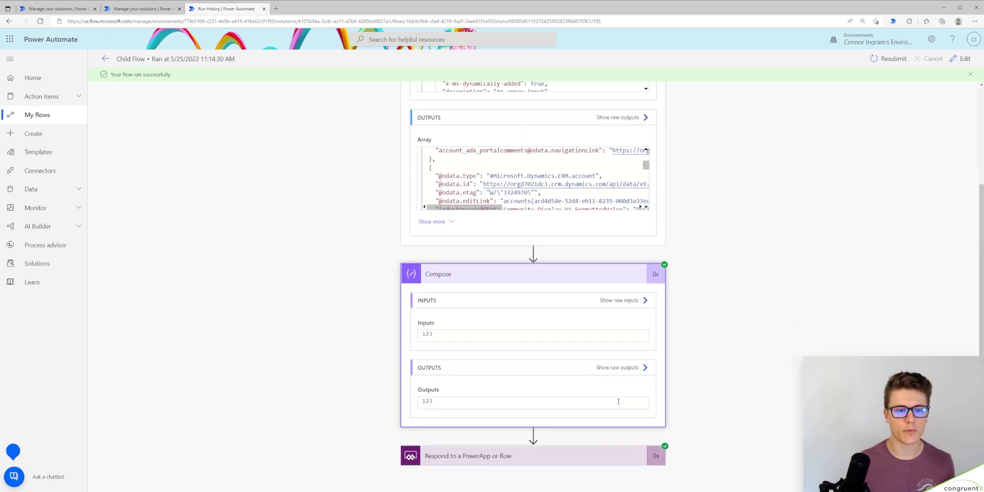
click(600, 456)
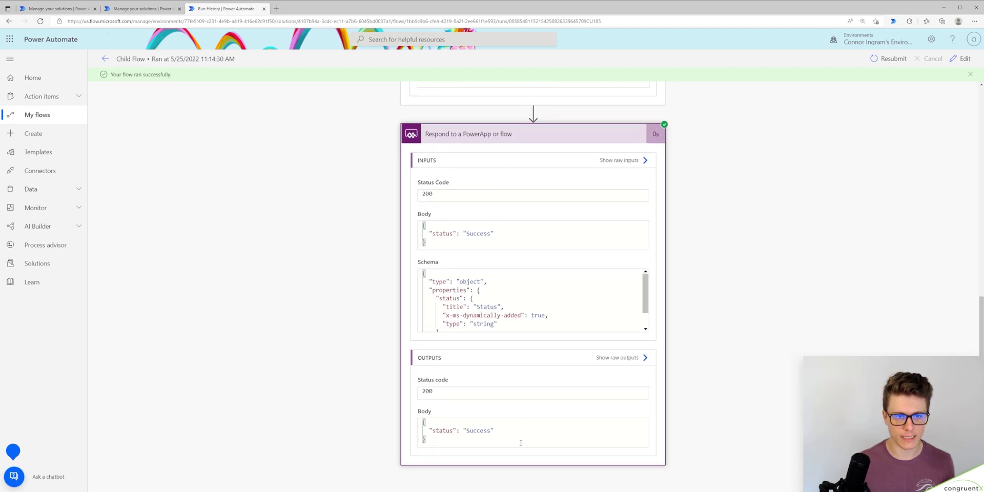
scroll(551, 227, up, 5)
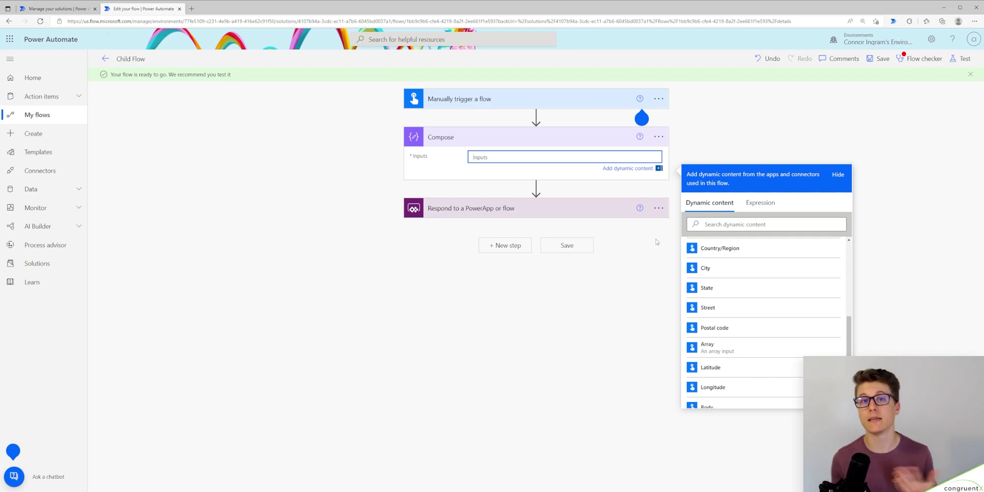
Step: Open the most recent Child Flow run, and replace the Compose action in Child Flow with a Parse JSON action
scroll(752, 347, down, 1)
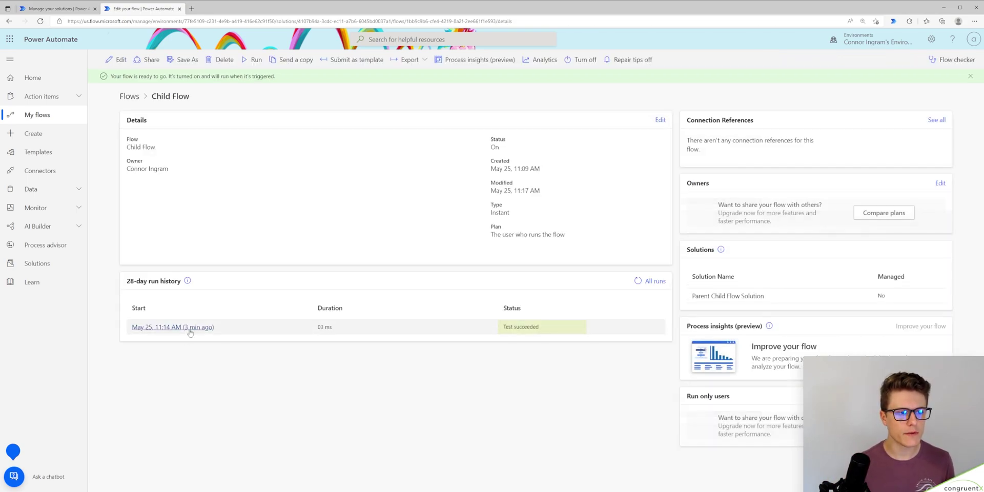
click(188, 331)
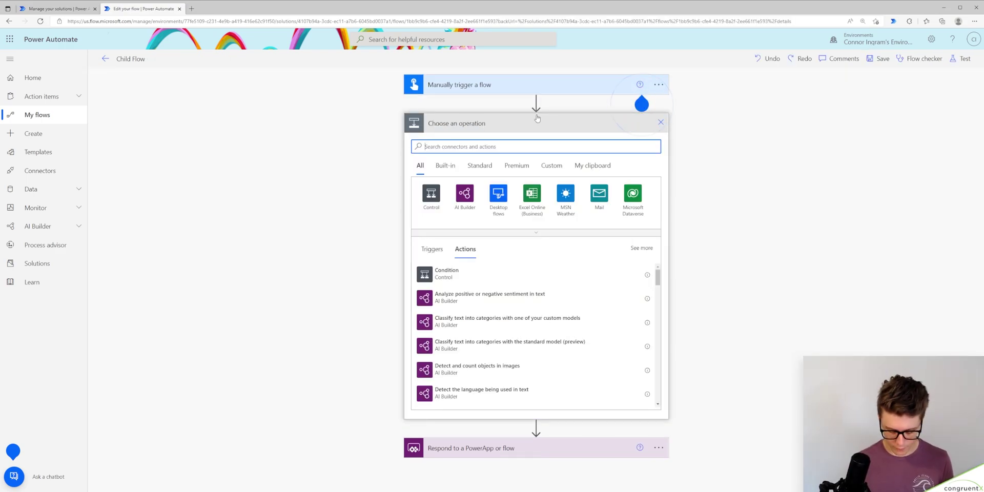
text(parse)
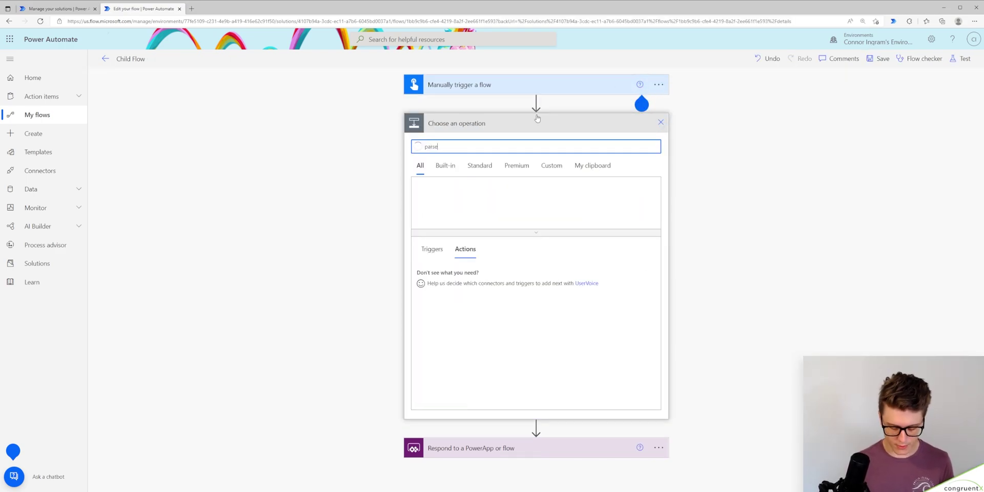
click(451, 296)
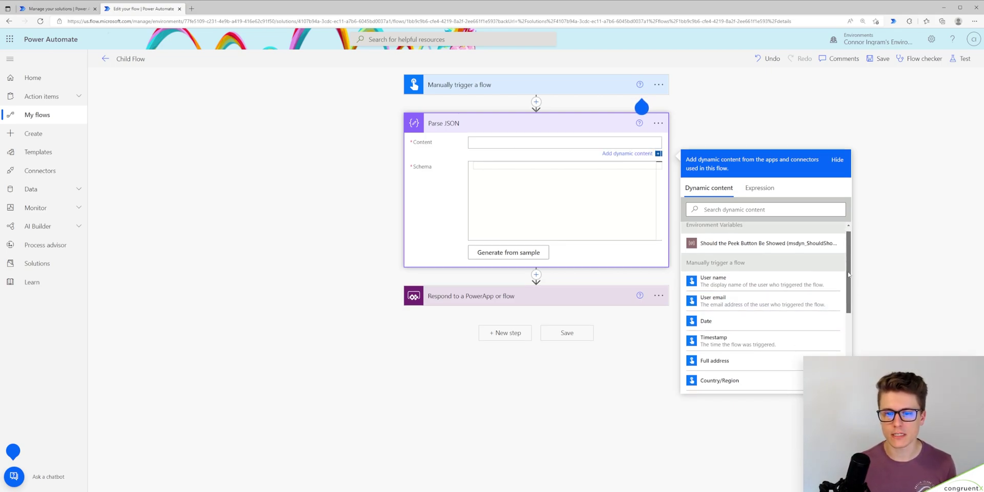
Step: Set the Parse JSON content to the trigger's Array input and generate its schema from the copied sample JSON payload
scroll(844, 333, down, 3)
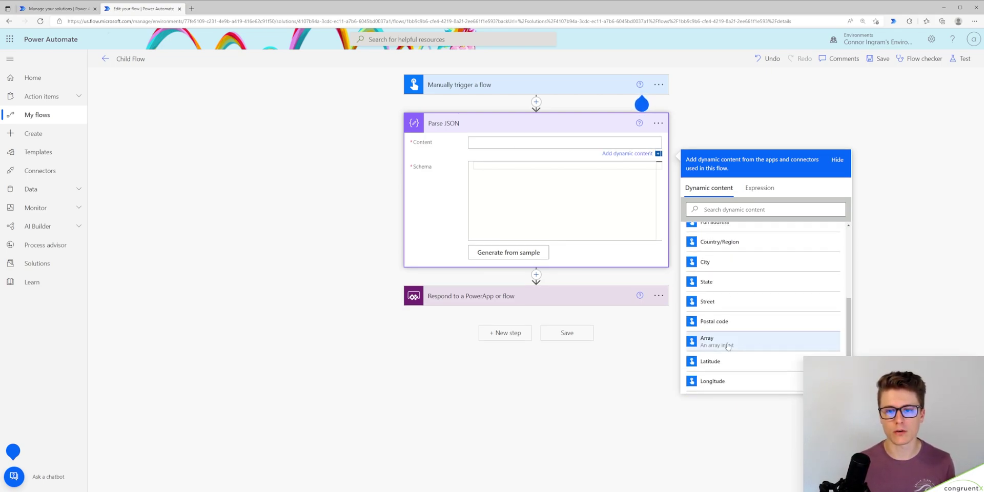
click(728, 344)
click(426, 204)
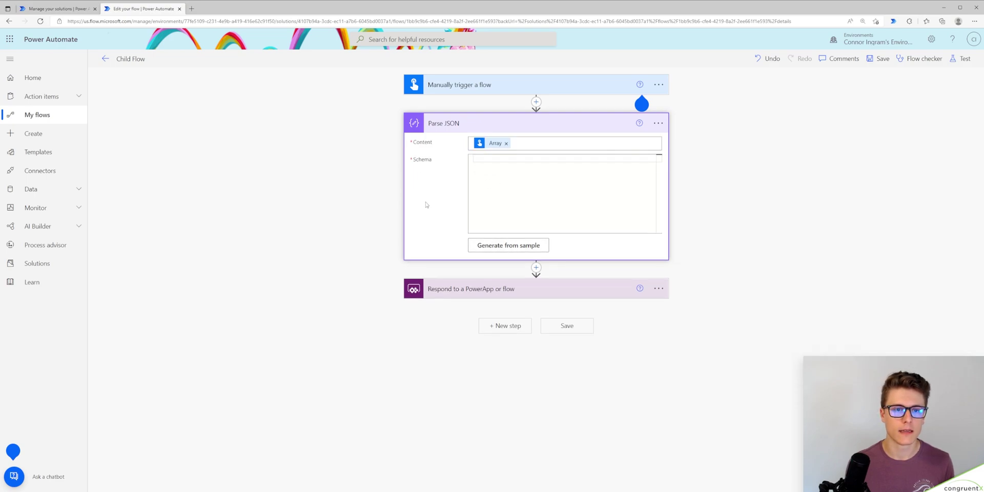
click(492, 245)
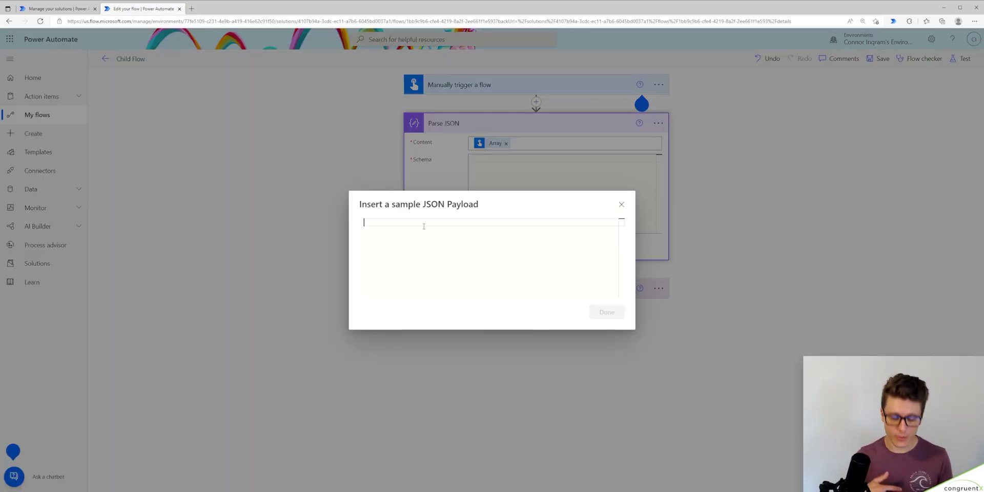
key(ctrl+v)
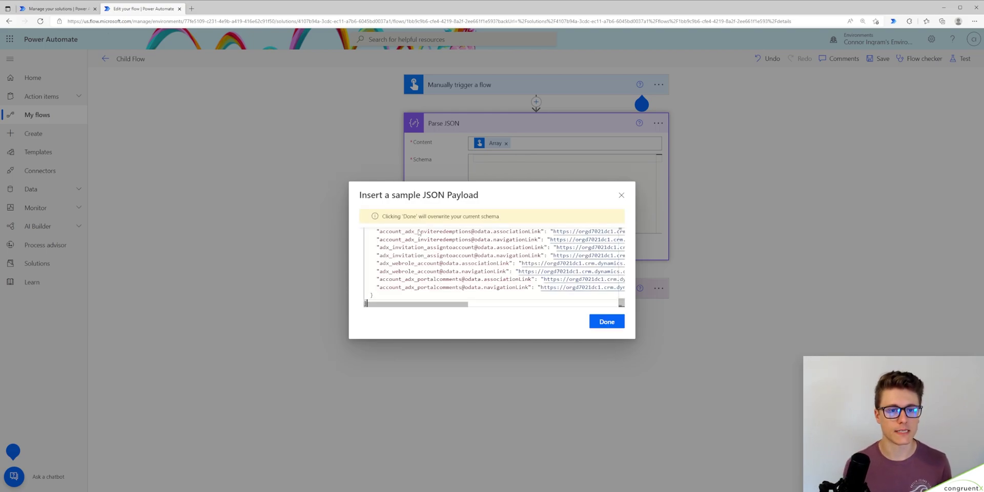
click(606, 321)
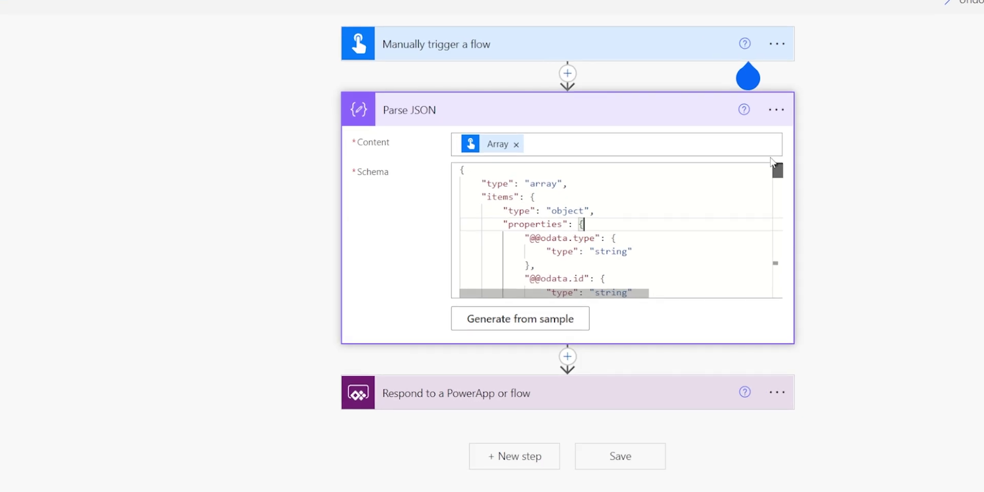
Step: Examine the generated schema and the parsed account fields offered as dynamic content for a Compose action
scroll(764, 206, down, 10)
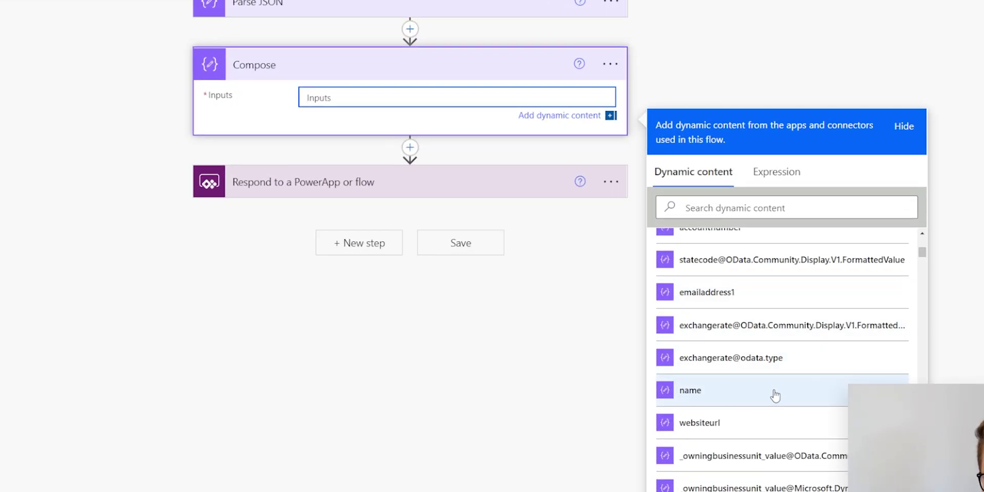
scroll(772, 426, down, 5)
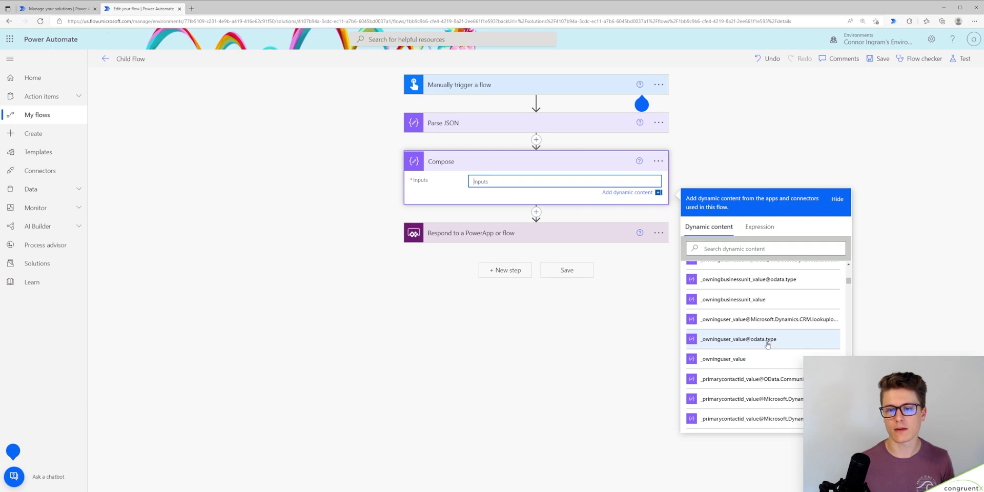
scroll(759, 359, down, 3)
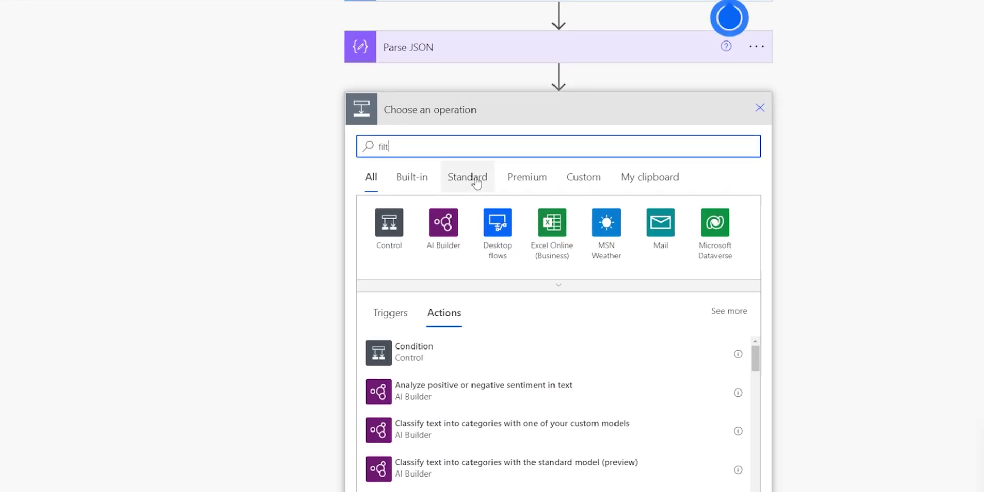
Step: Add a Filter array action after Parse JSON and set its From value to the Parse JSON Body
text(filter)
click(528, 378)
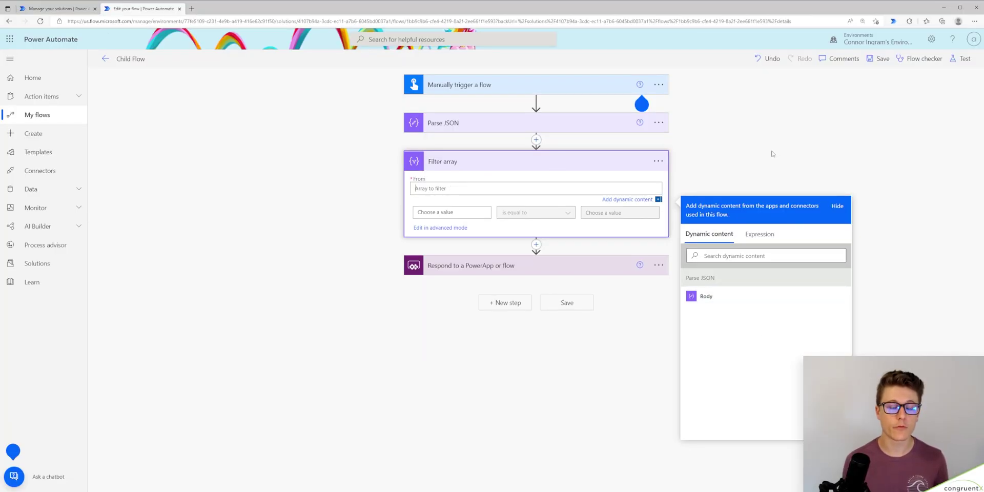
click(728, 302)
Step: Set the Filter array condition to address1_stateorprovince is equal to TX
click(452, 213)
scroll(607, 327, down, 5)
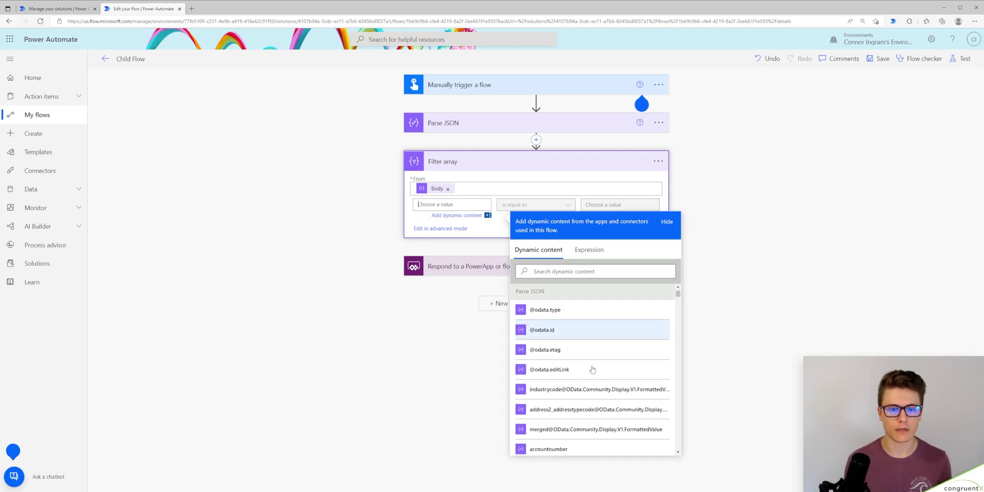
scroll(607, 327, down, 1)
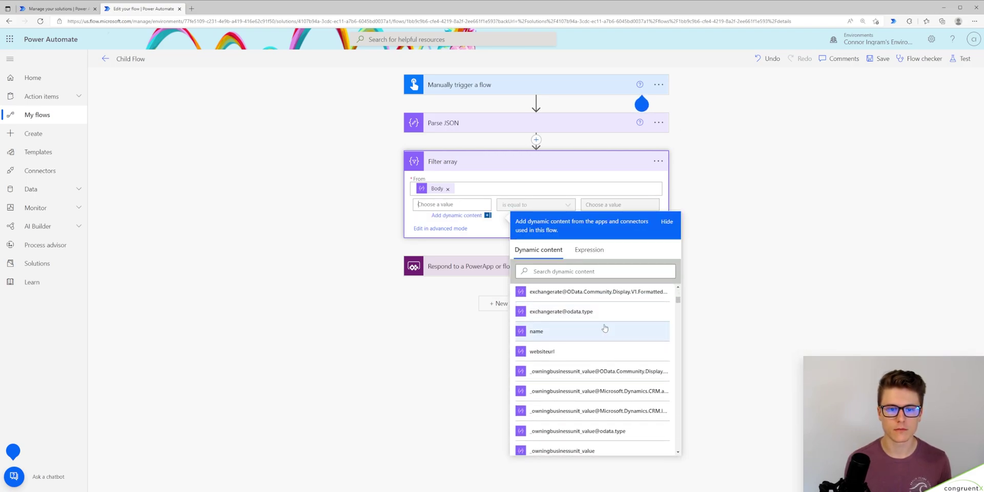
click(560, 270)
text(state)
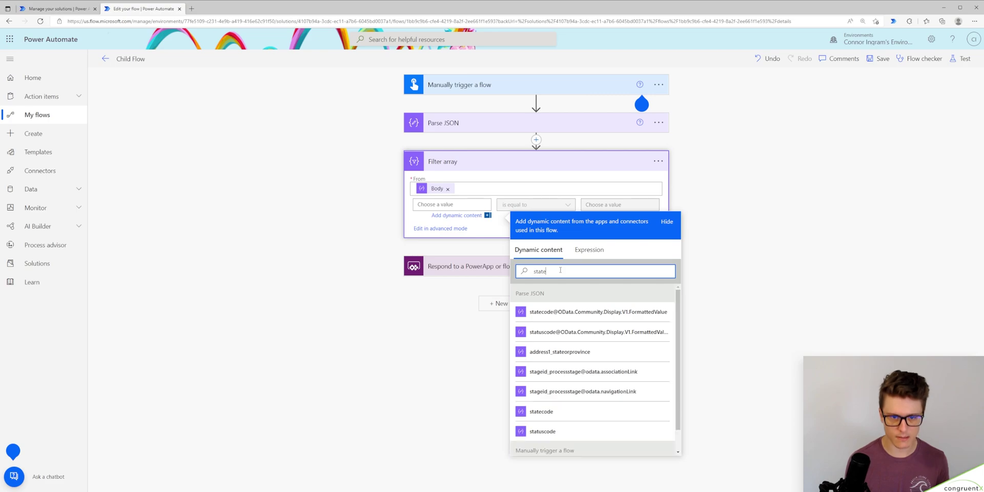
click(595, 352)
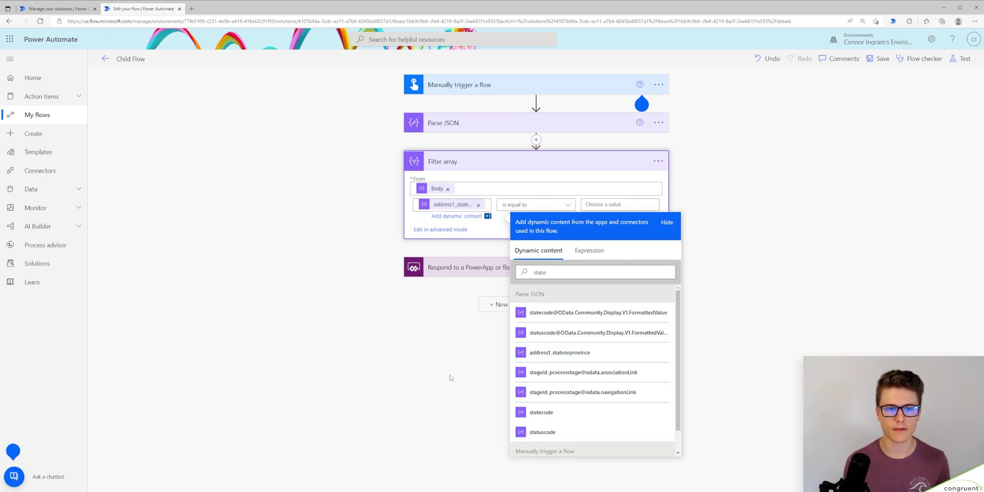
click(556, 165)
click(556, 165)
click(610, 205)
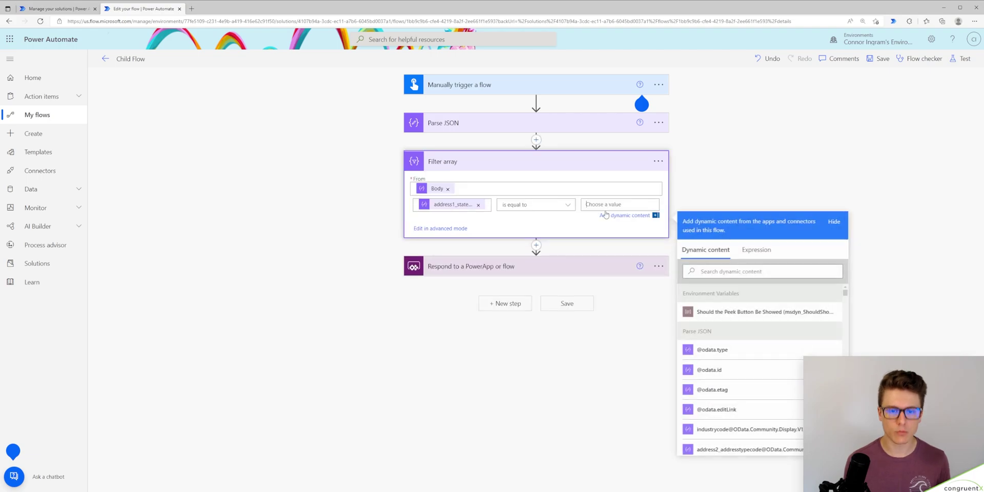
text(TX)
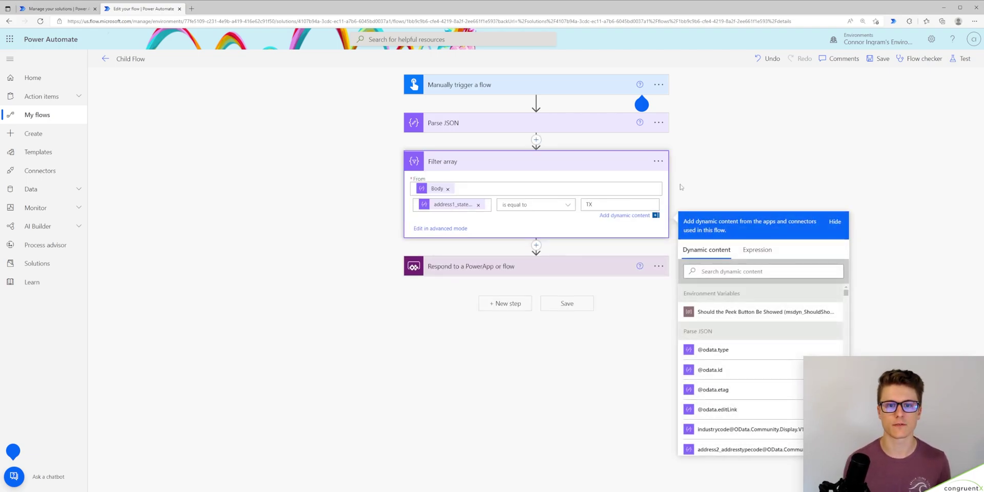
click(680, 187)
Step: Add a Select action after Filter array and set its From value to the Filter array Body
click(536, 237)
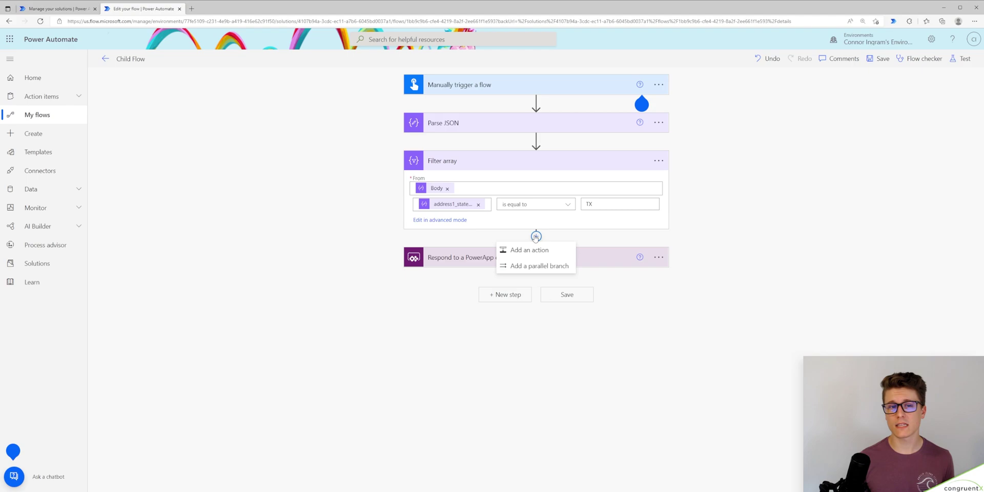
click(528, 250)
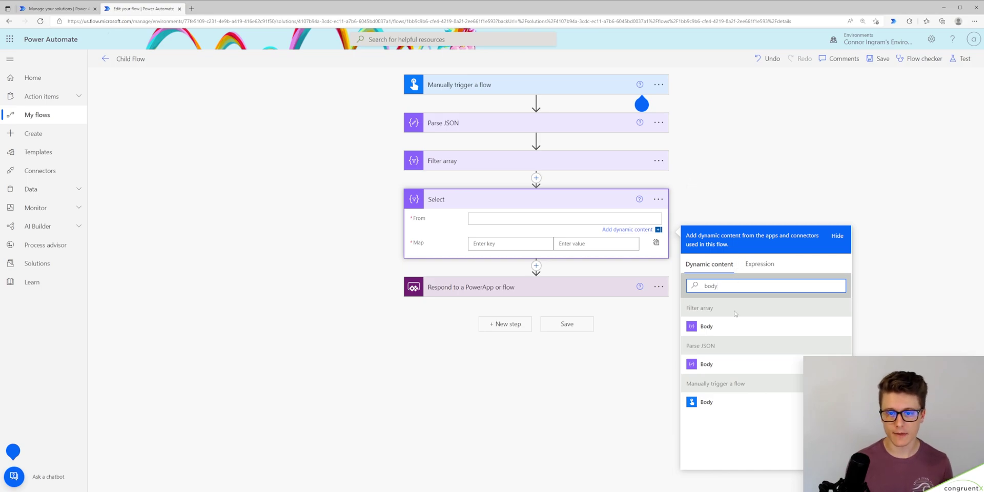
click(741, 333)
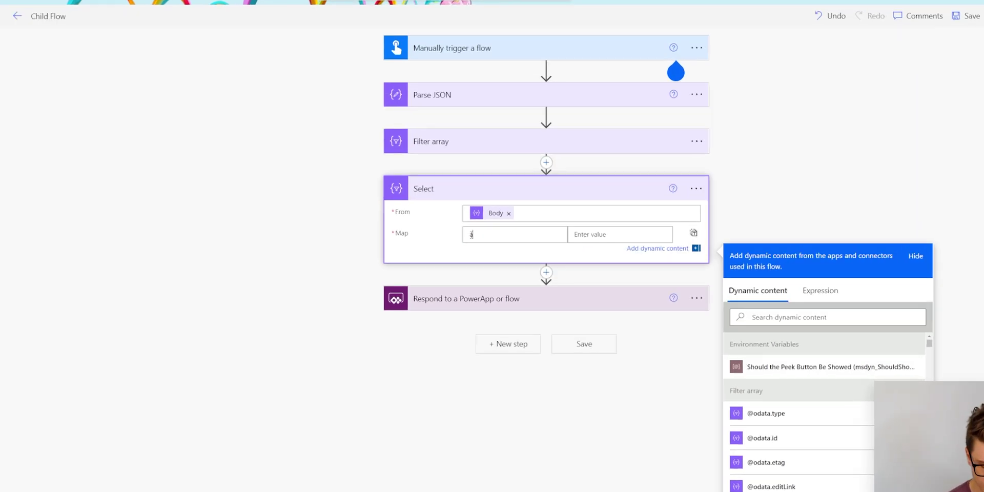
Step: Map the key state to the address1_stateorprovince field in the Select action
text(state)
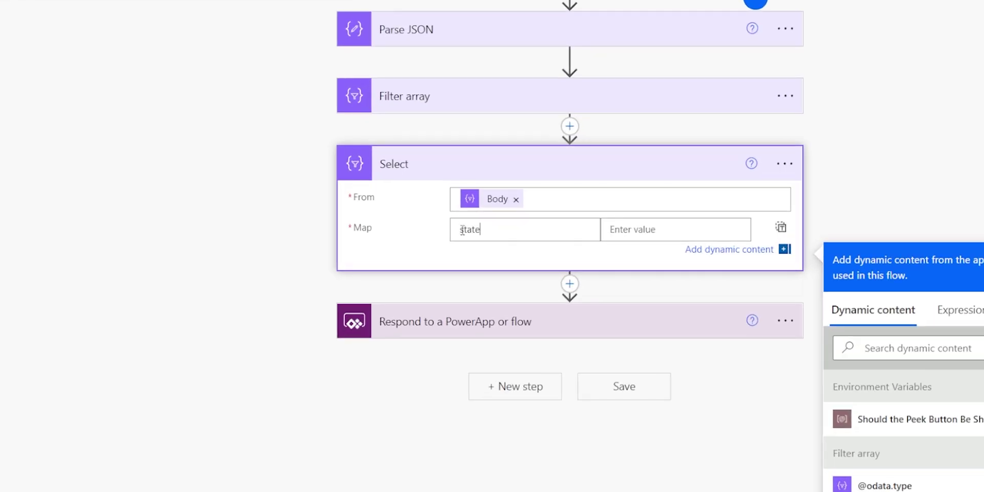
click(732, 305)
text(state)
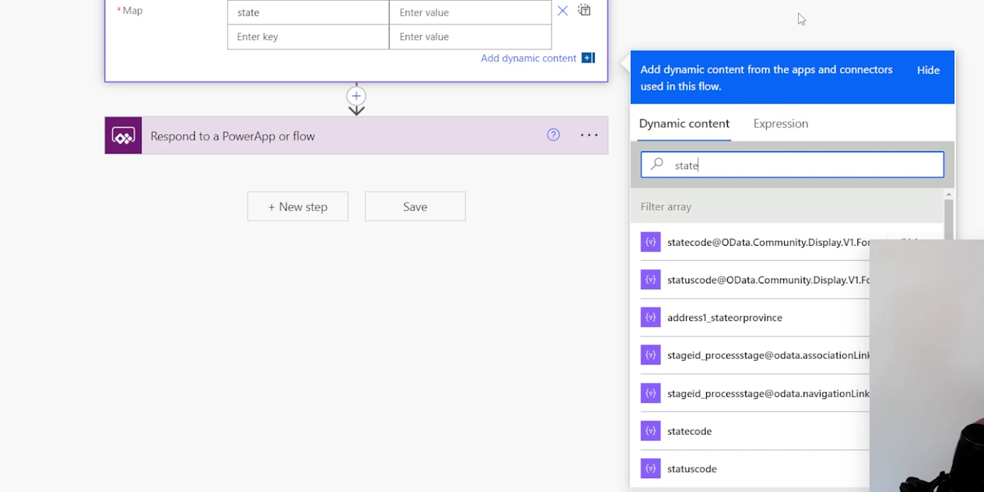
click(748, 330)
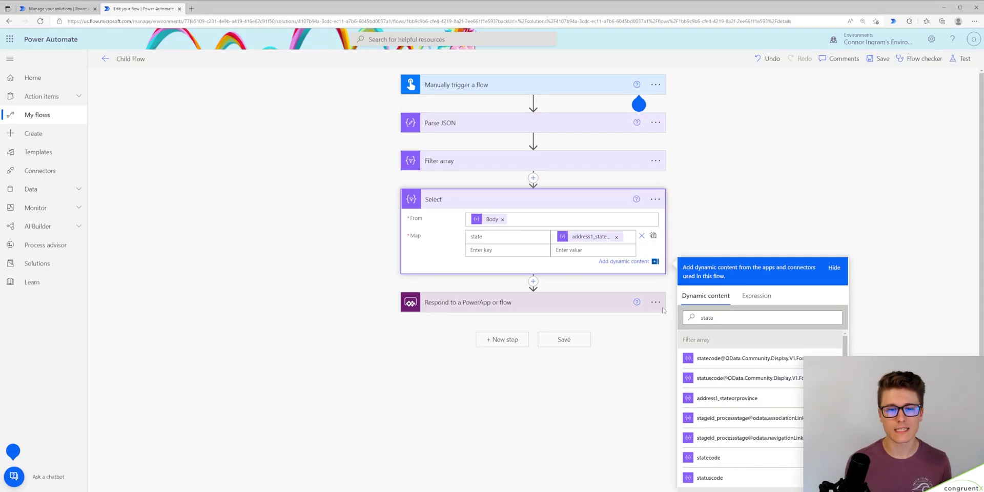
Step: Add a second Select mapping from the key name to the account's name field
click(475, 251)
text(name)
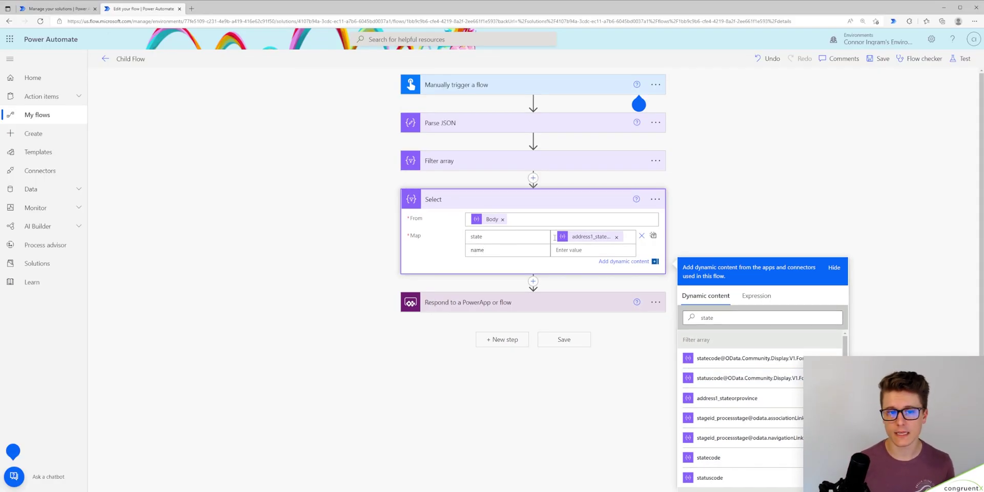
click(580, 249)
triple_click(764, 317)
text(name)
click(704, 358)
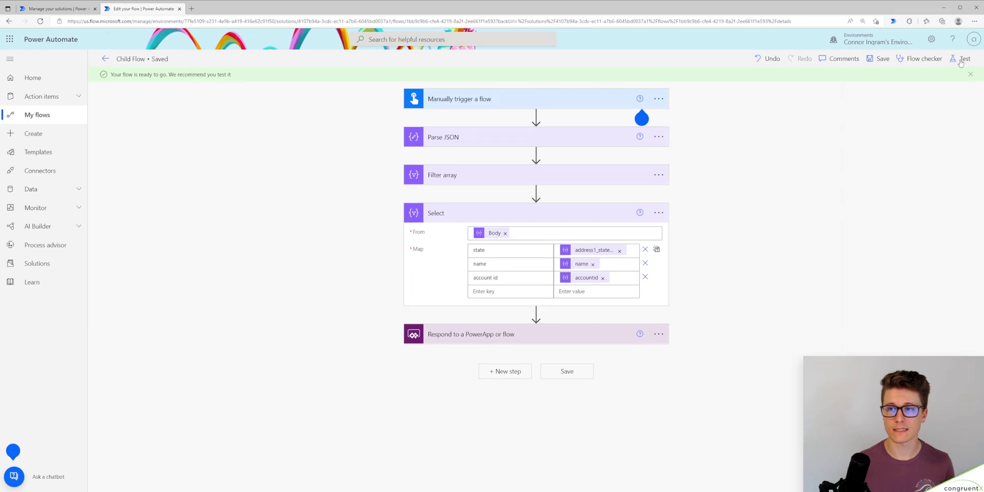
Step: Test Child Flow and examine the outputs of its Select action, including the raw outputs
click(960, 59)
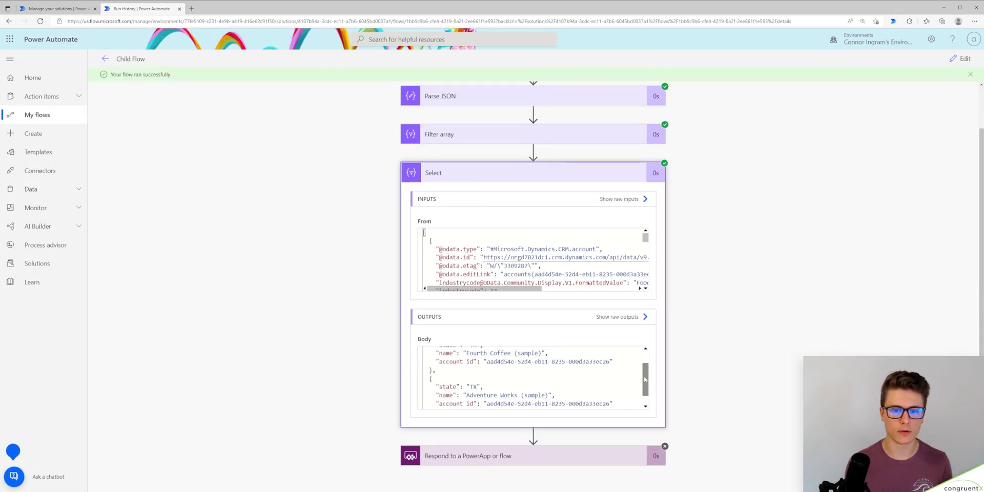
scroll(533, 380, down, 2)
click(618, 317)
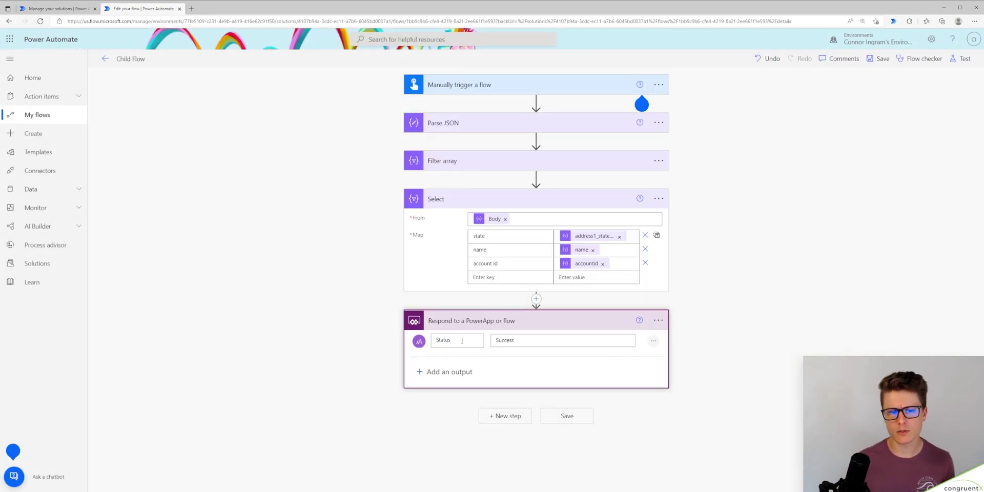
Step: Rename the response action's Status output to Array and set its value to the Select Output
double_click(462, 341)
text(Array)
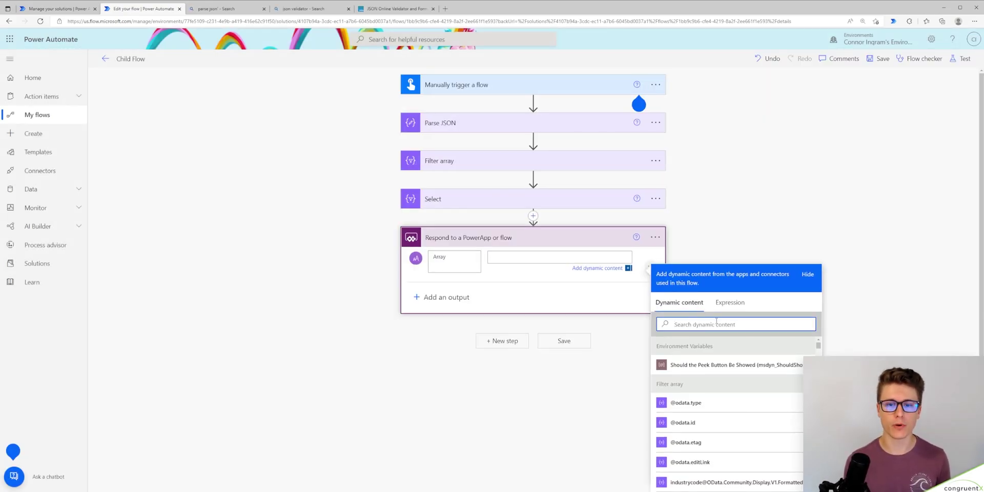
text(output)
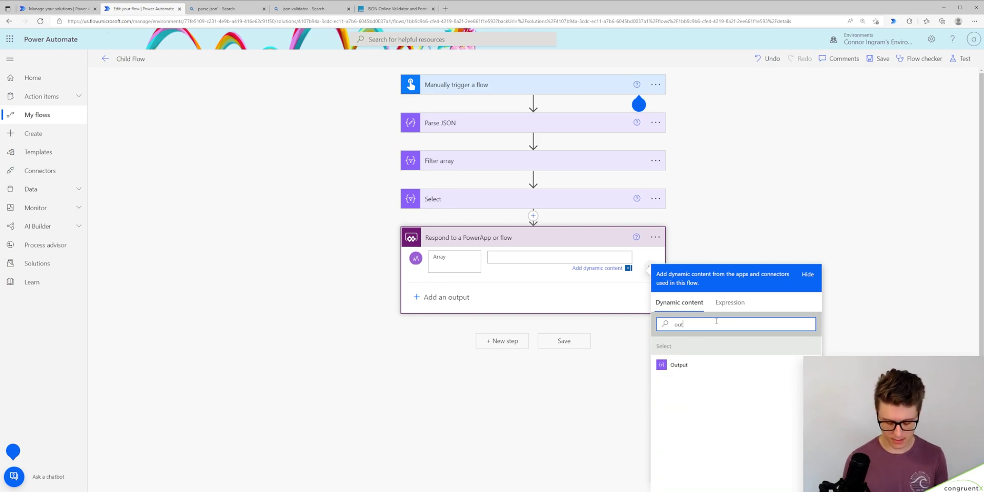
click(679, 365)
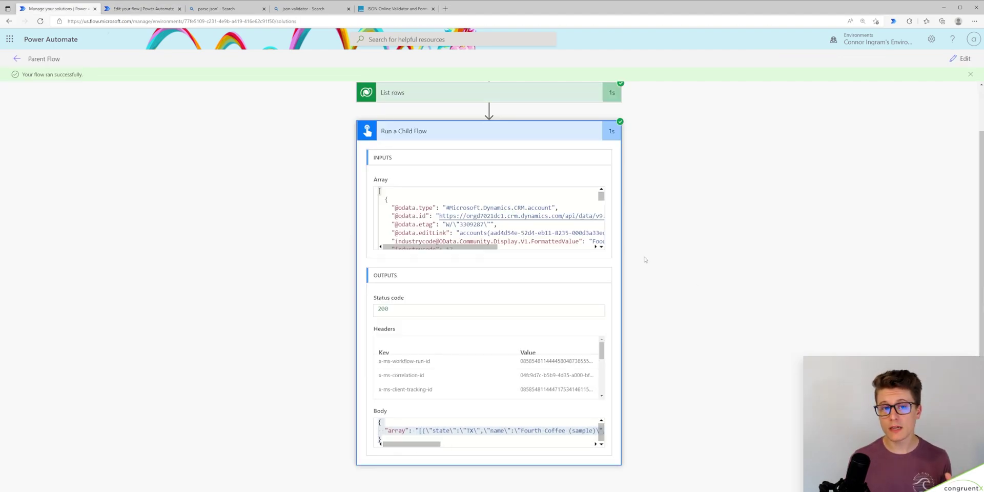
Step: Copy the array string from the Run a Child Flow body output and validate it in JSONLint
click(411, 440)
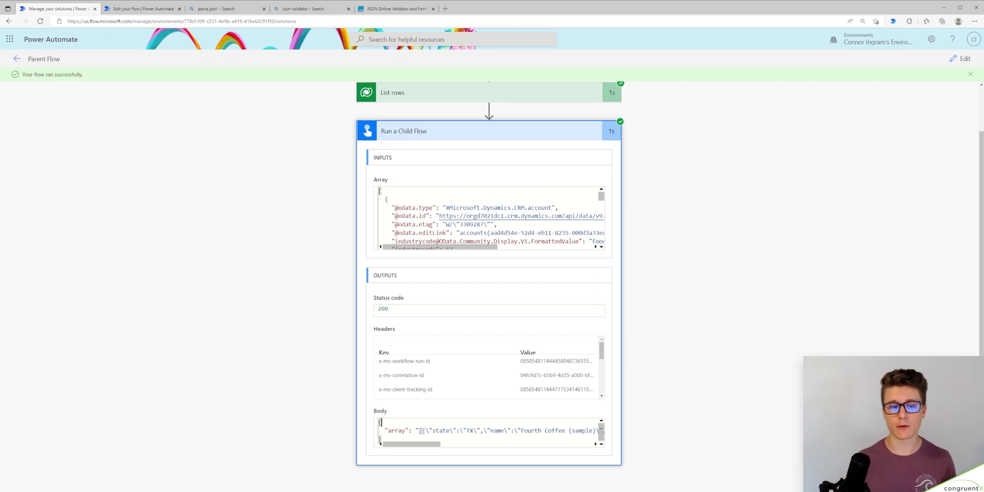
drag(419, 430, 595, 431)
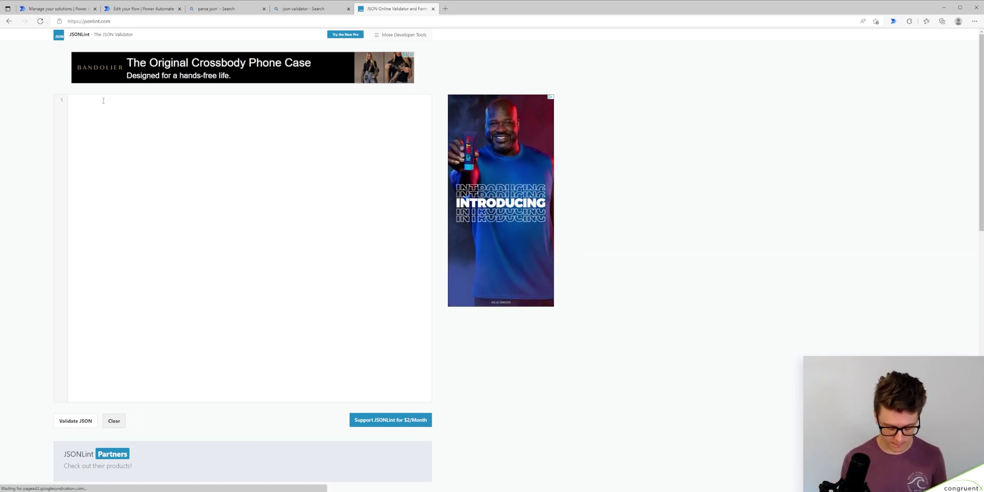
key(ctrl+v)
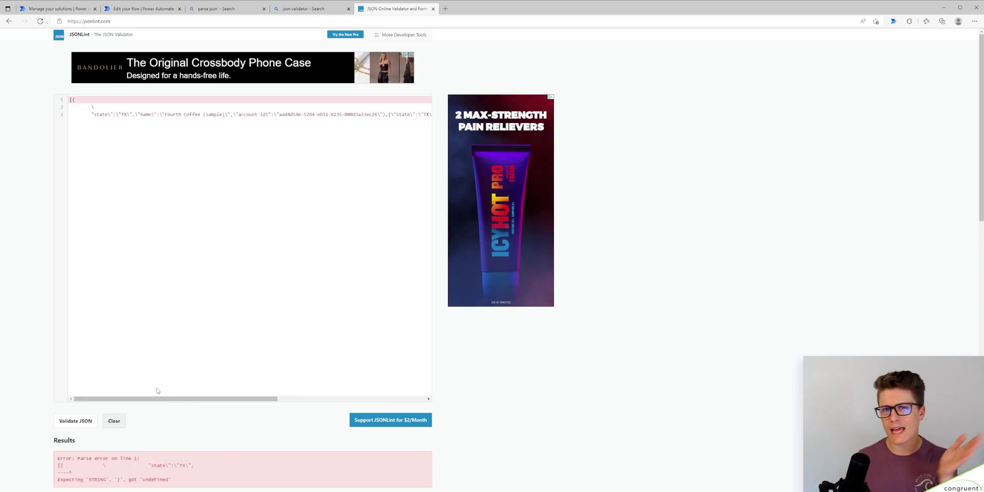
drag(137, 398, 140, 397)
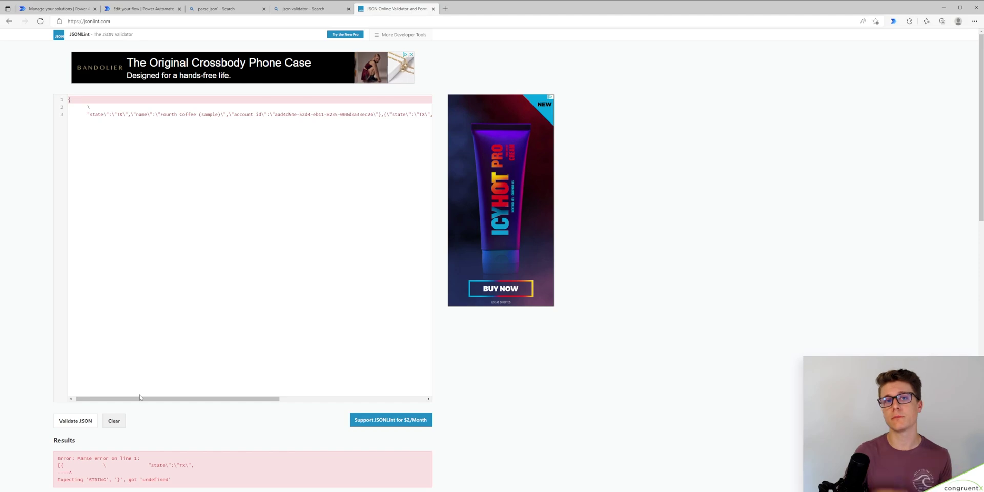
Step: Return to Child Flow's editor and delete the Respond to a PowerApp or flow action
key(ctrl+1)
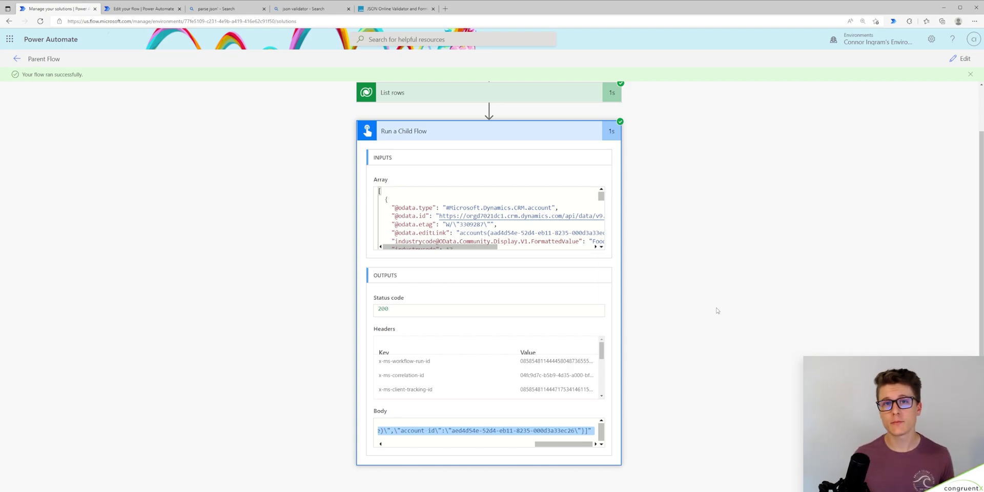
key(ctrl+2)
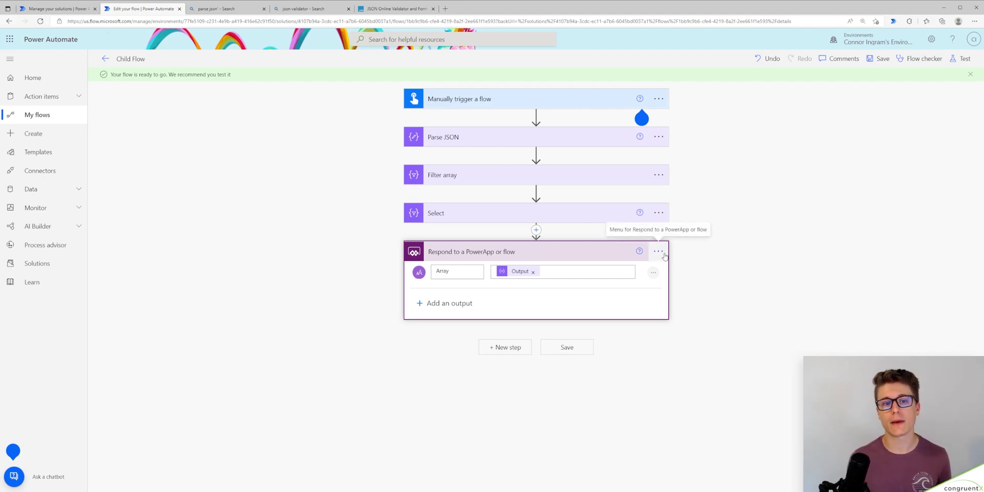
click(661, 252)
click(641, 333)
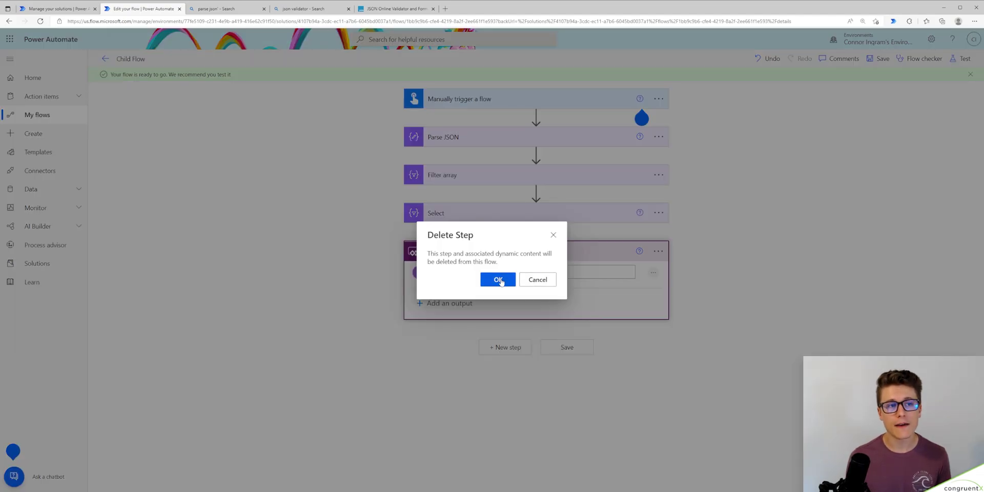
click(500, 279)
Step: Add the premium Response action from the Request connector after the Select action
click(516, 252)
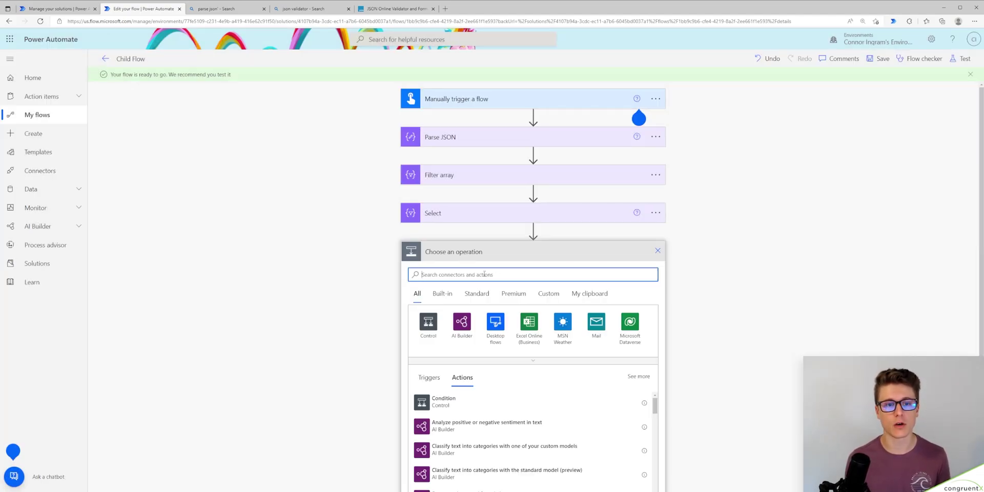
text(response)
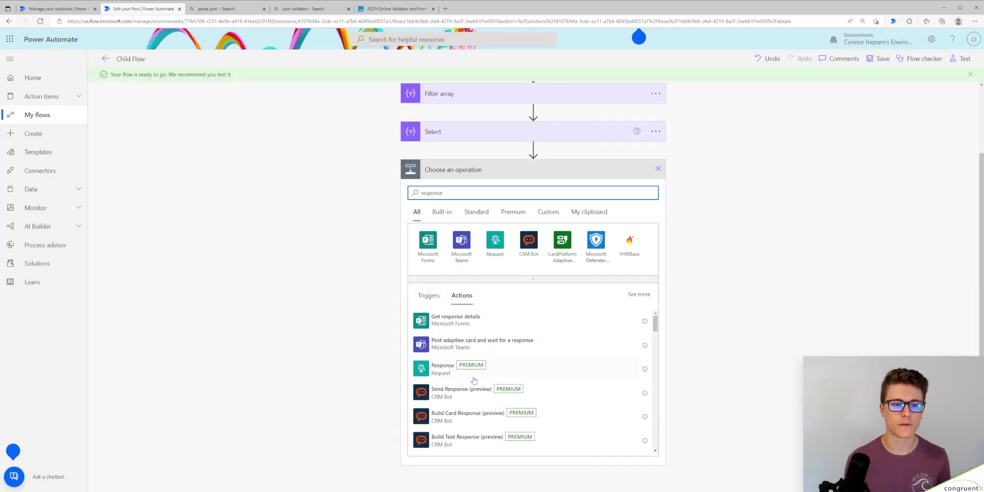
scroll(494, 359, down, 2)
click(494, 375)
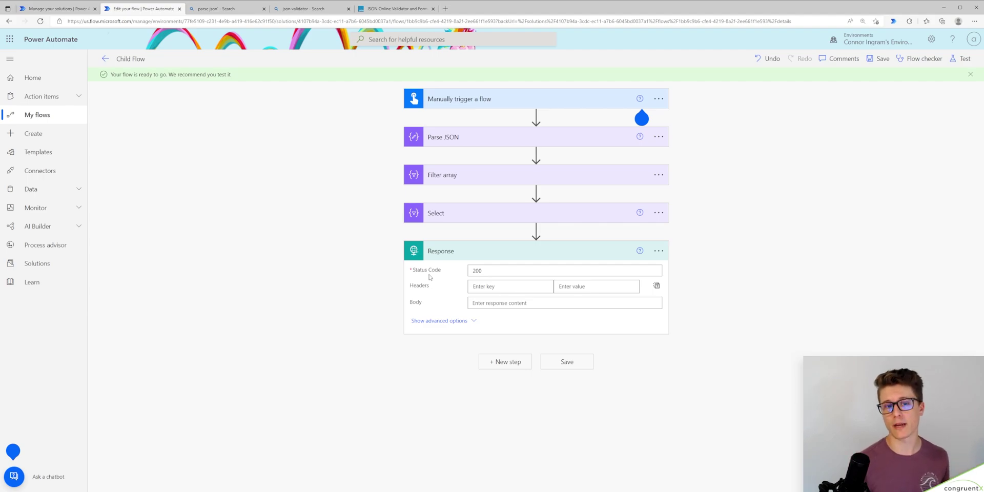
Step: Show the Response action's advanced options and set its Body to the Select Output
click(439, 320)
click(496, 303)
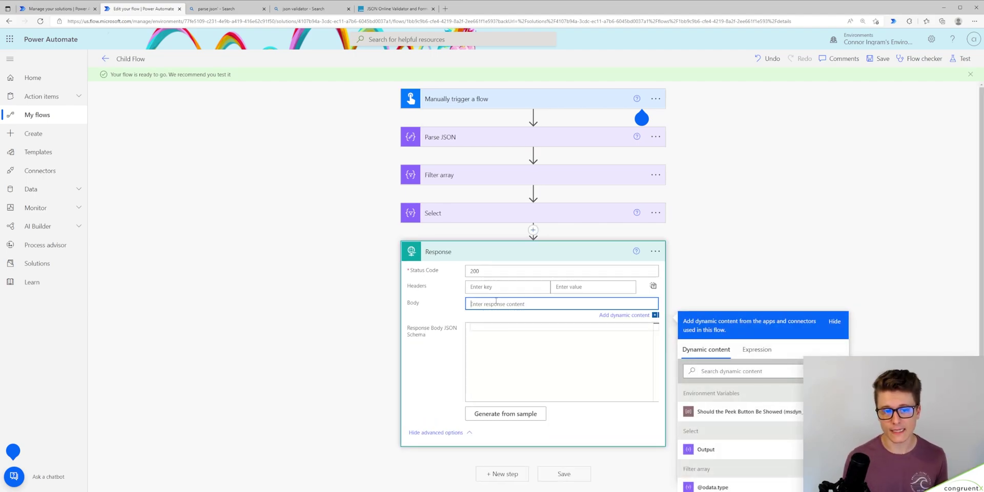
scroll(682, 246, down, 1)
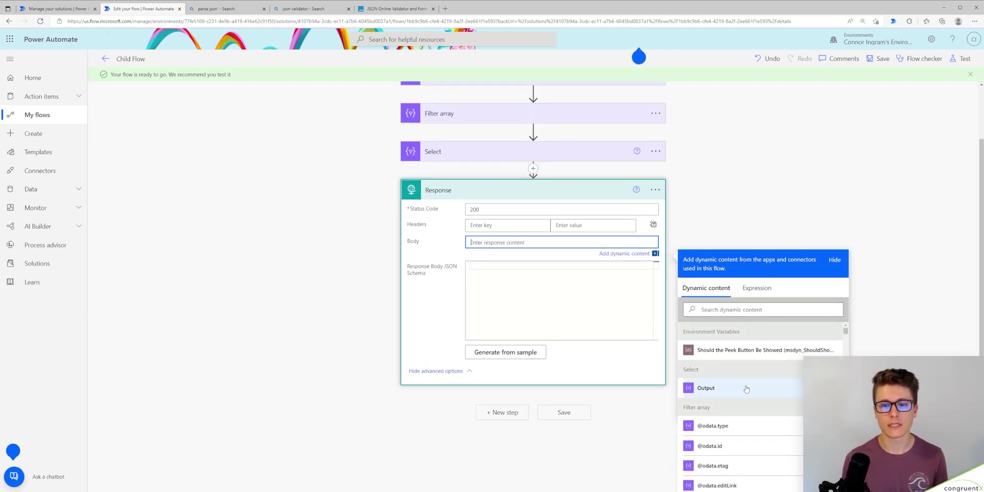
click(706, 389)
Step: Generate the Response body JSON schema, using the Select output body from the successful Child Flow run as the sample payload
click(749, 149)
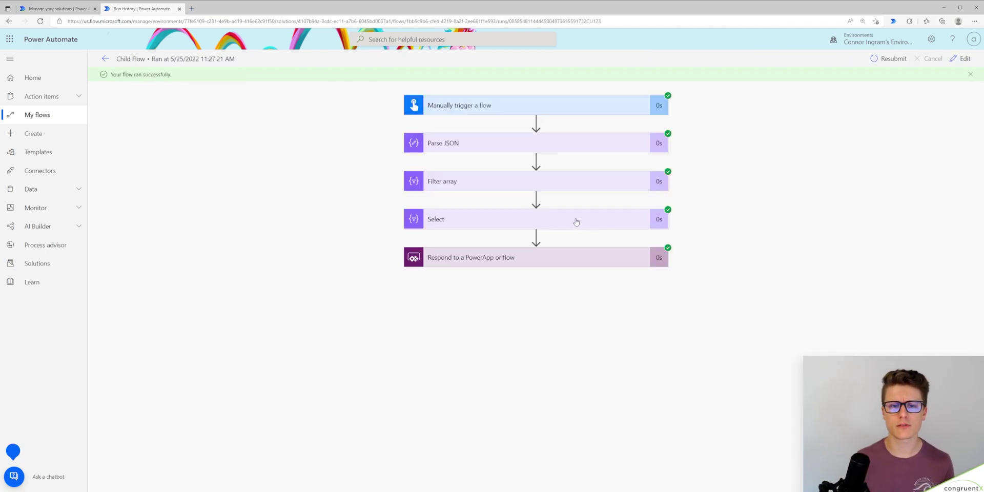
click(576, 221)
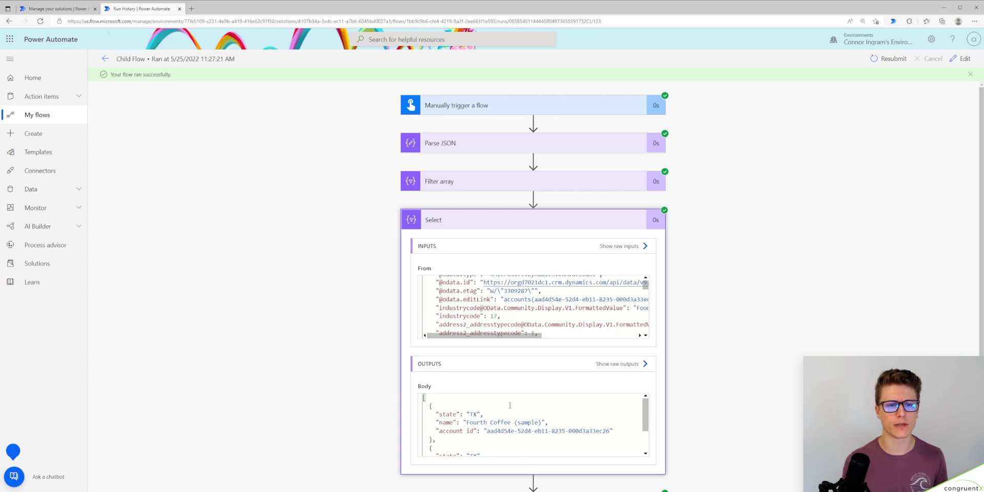
scroll(510, 406, down, 1)
scroll(507, 407, up, 1)
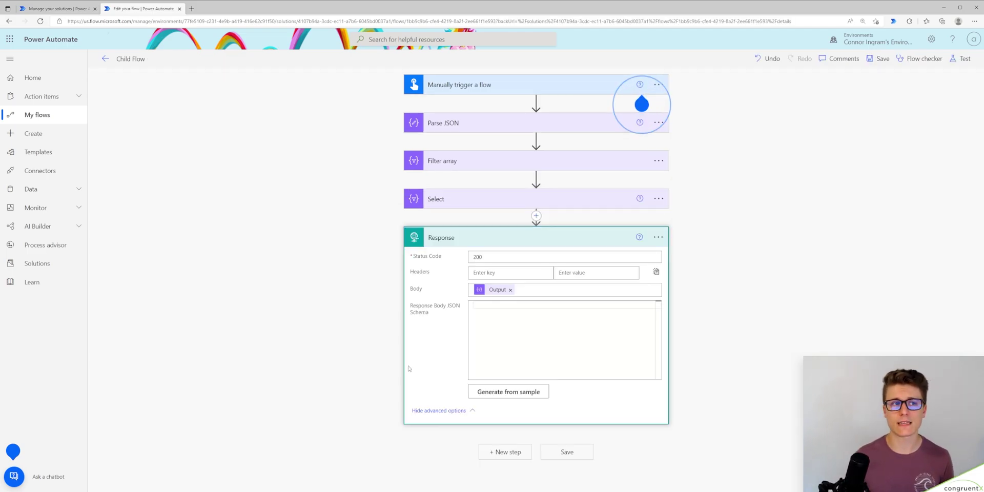
click(506, 393)
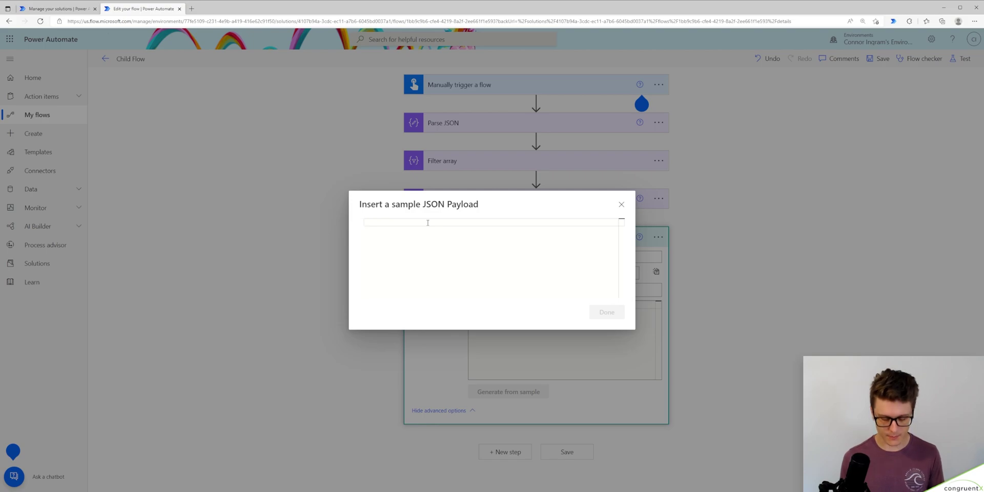
key(ctrl+v)
click(607, 312)
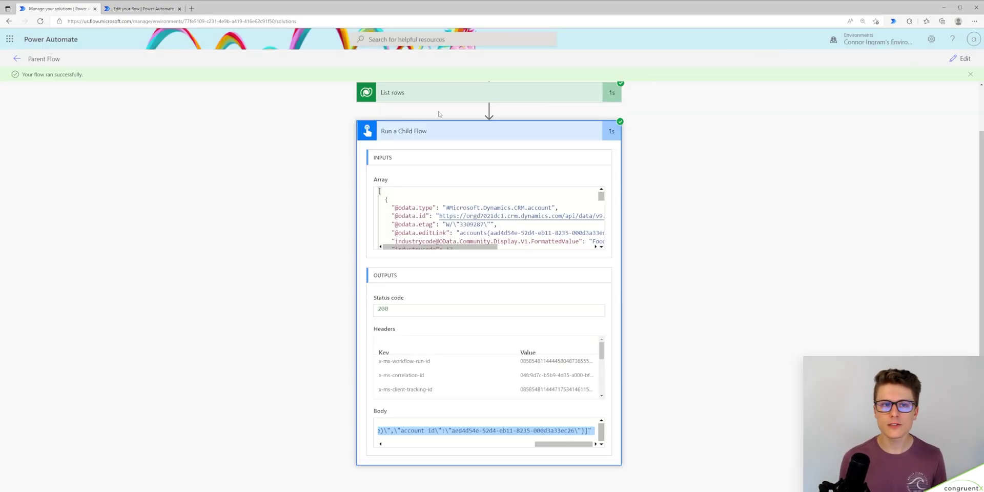
Step: Examine the Body output of Run a Child Flow in the new Parent Flow run through to its last record
scroll(438, 114, up, 1)
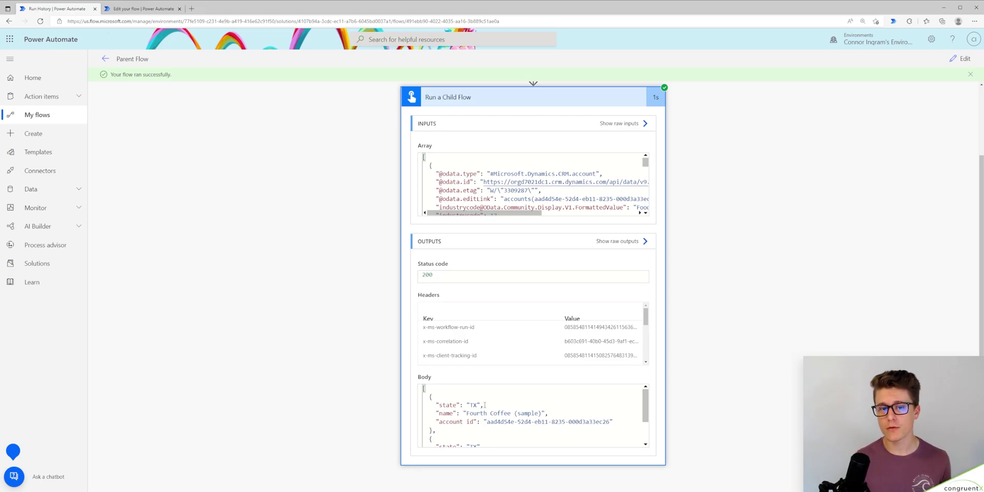
scroll(441, 404, down, 2)
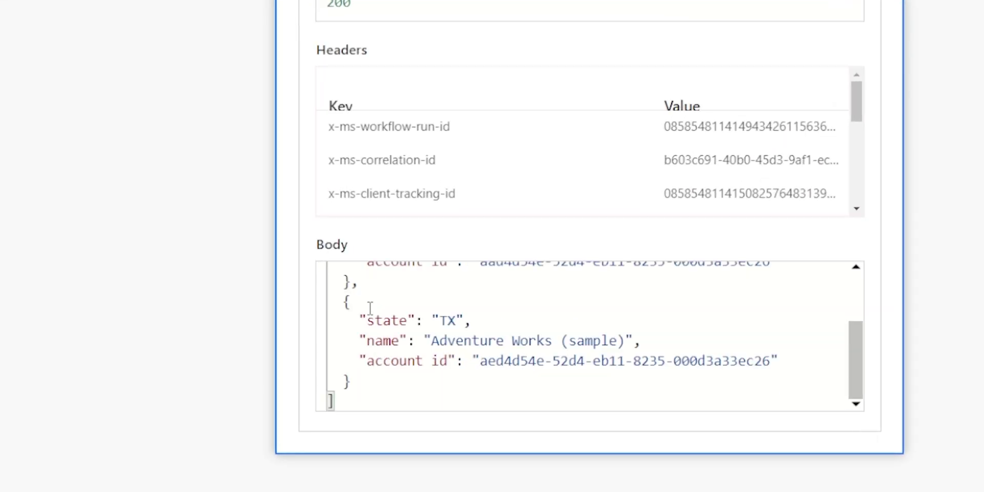